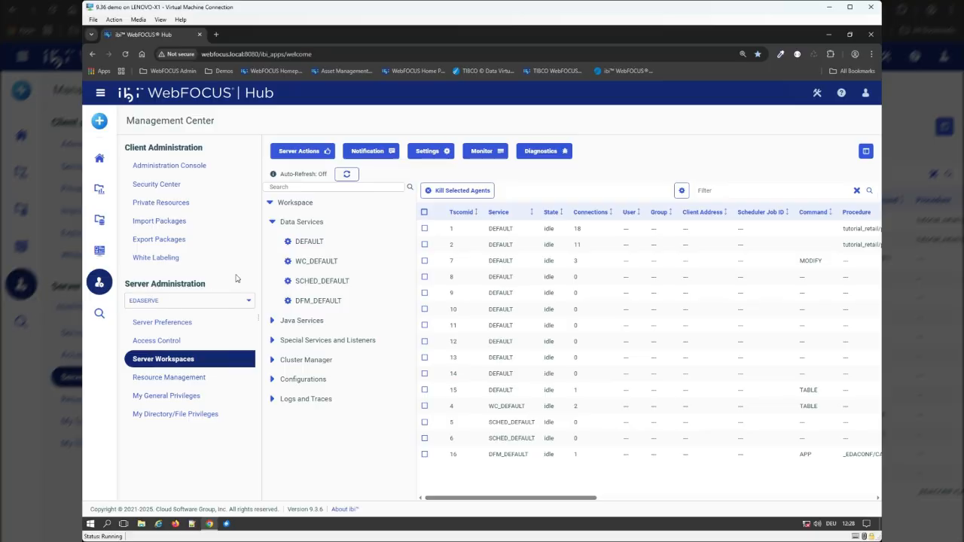
left_click(388, 286)
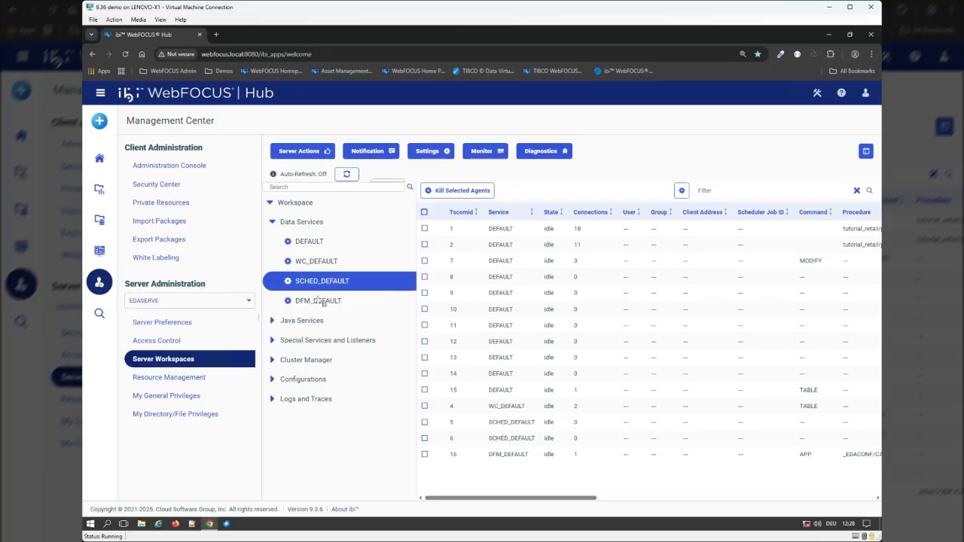
left_click(319, 381)
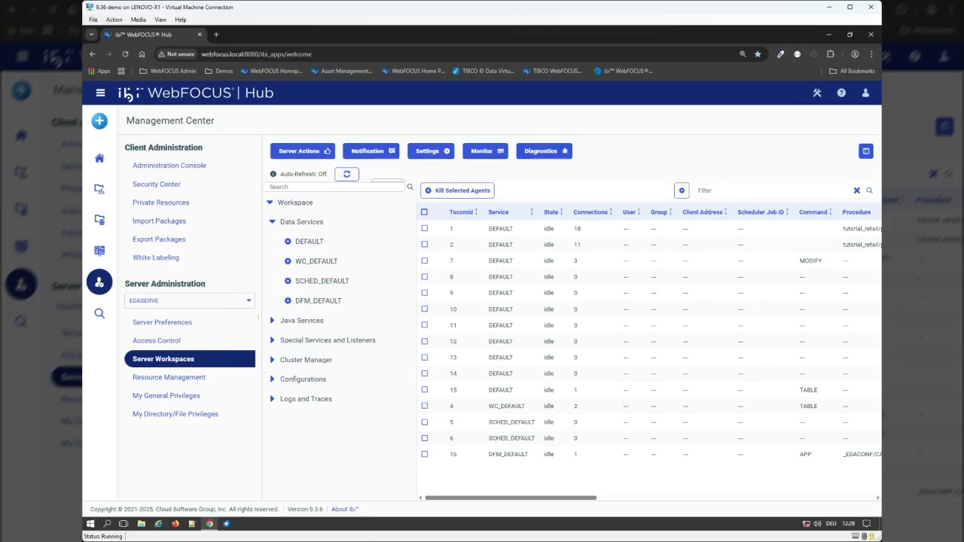
left_click(206, 416)
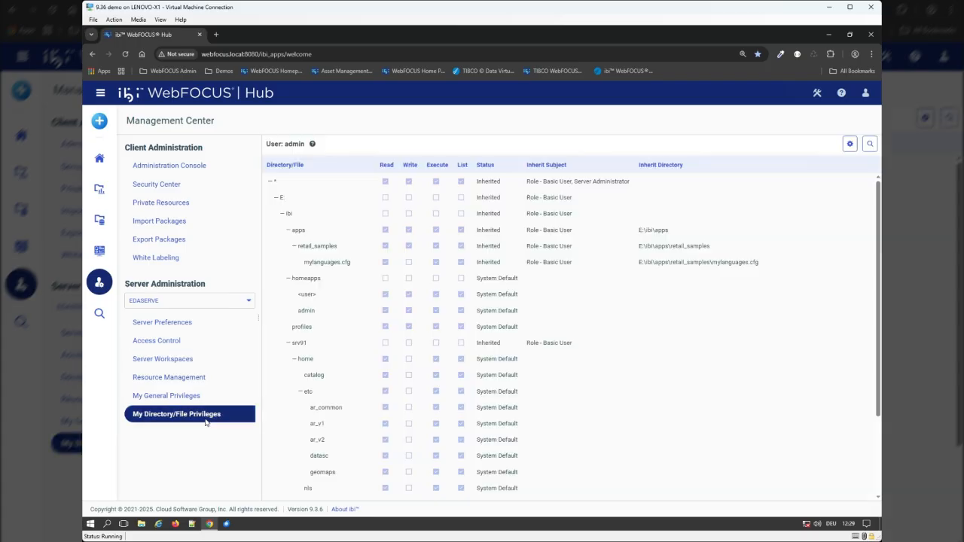
left_click(189, 360)
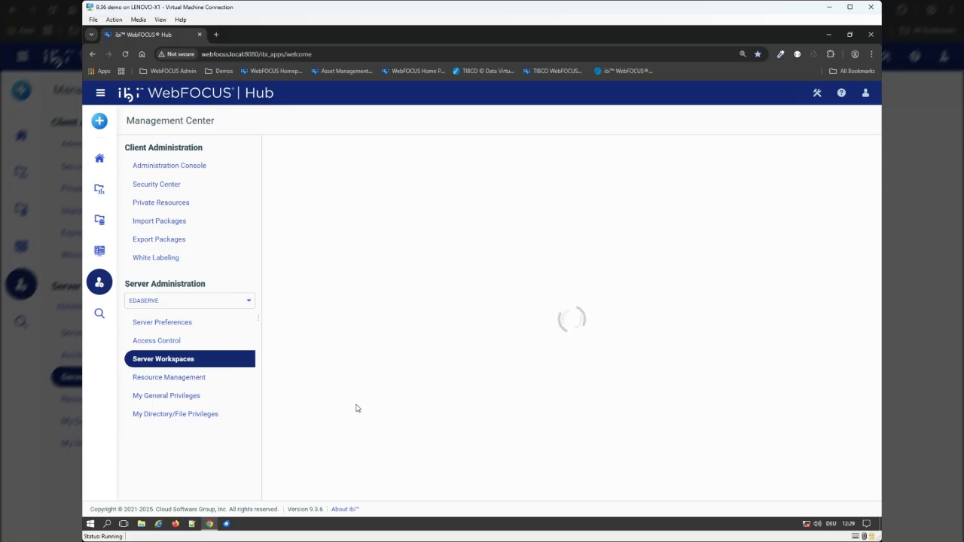
- Expand Logs and Traces, list the Workspace Logs and open the edaprint log
left_click(276, 403)
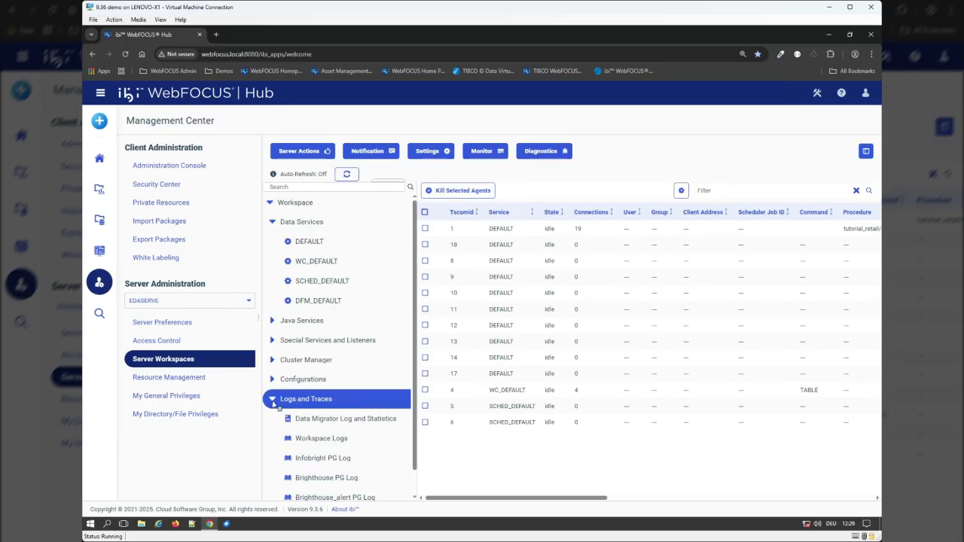
left_click(311, 442)
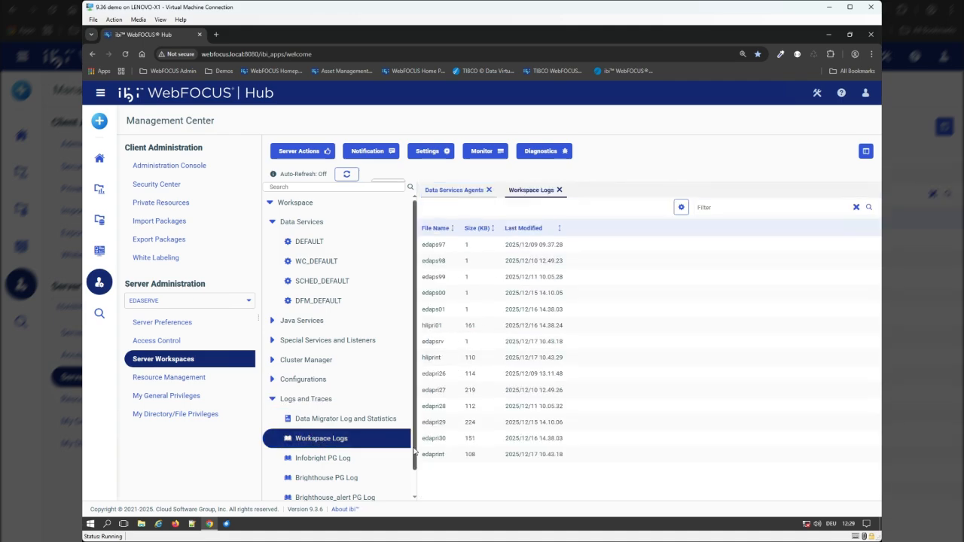
left_click(449, 455)
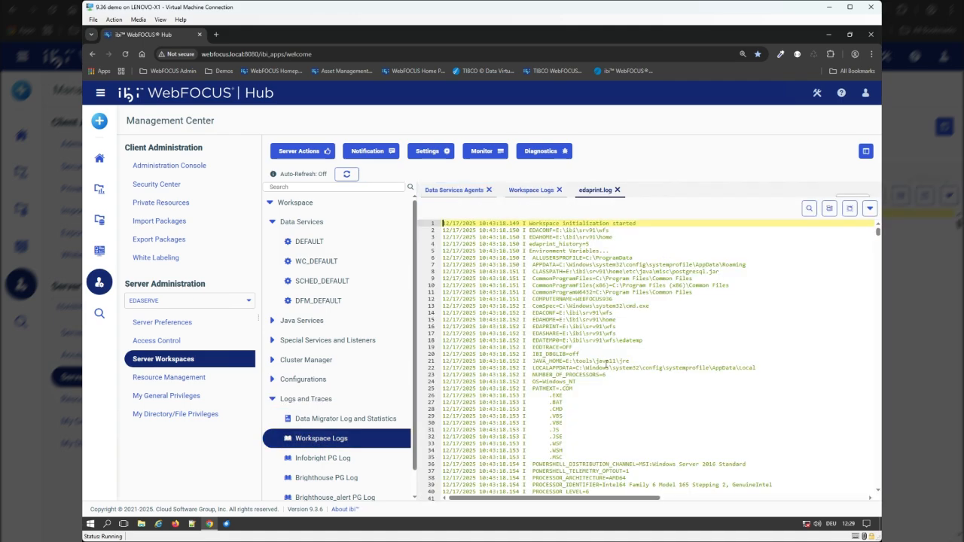
- Read through the startup entries of the edaprint log and examine the highlighted lines about the HYPER special service
scroll(606, 364, "down", 8)
scroll(605, 363, "down", 20)
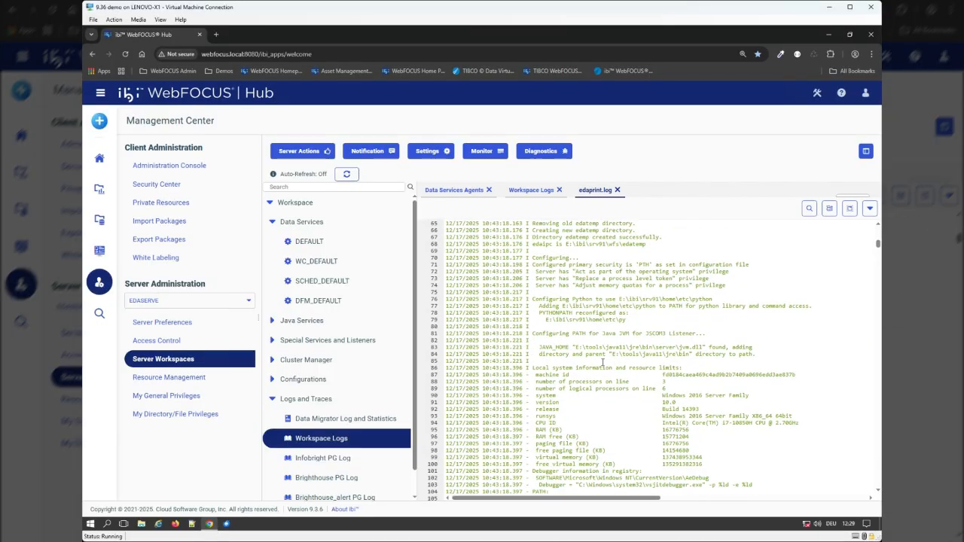
scroll(600, 364, "down", 20)
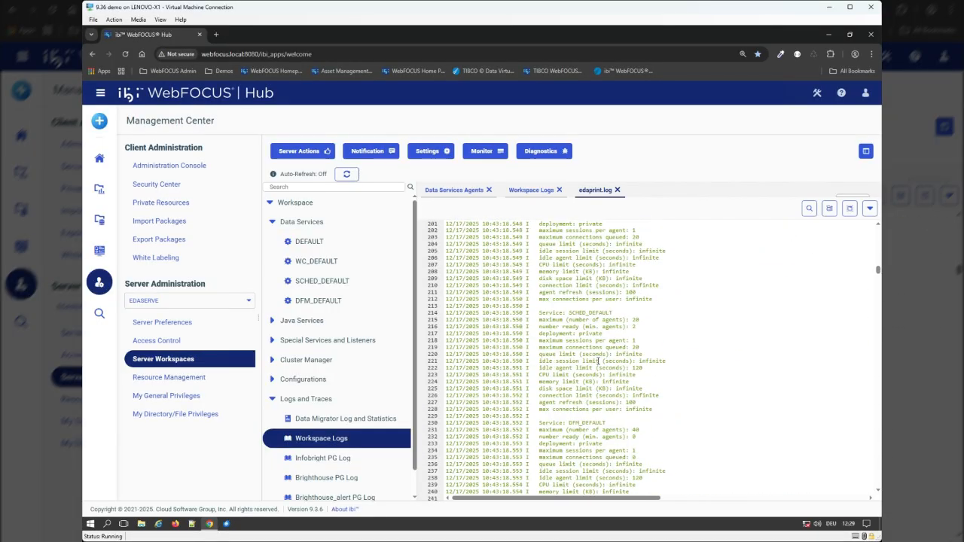
scroll(597, 359, "down", 20)
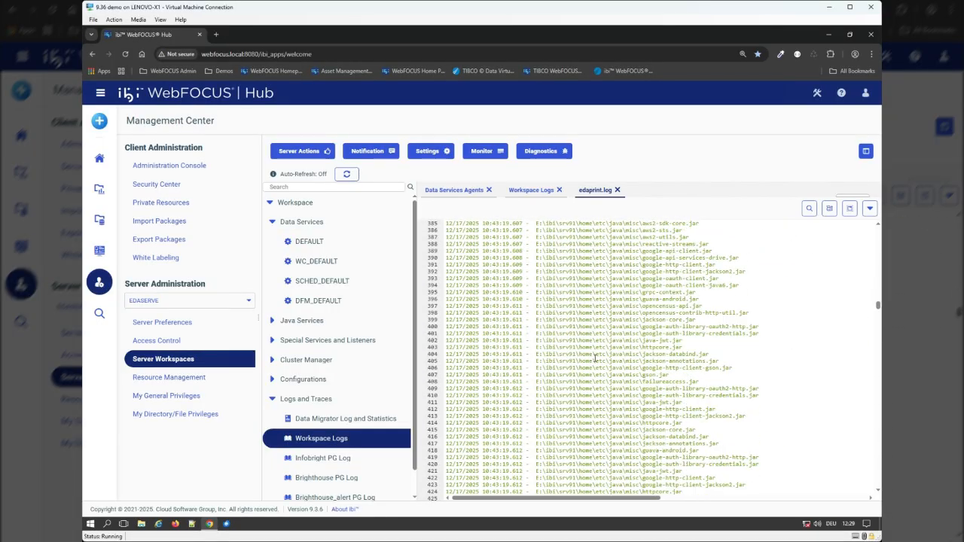
scroll(583, 358, "down", 20)
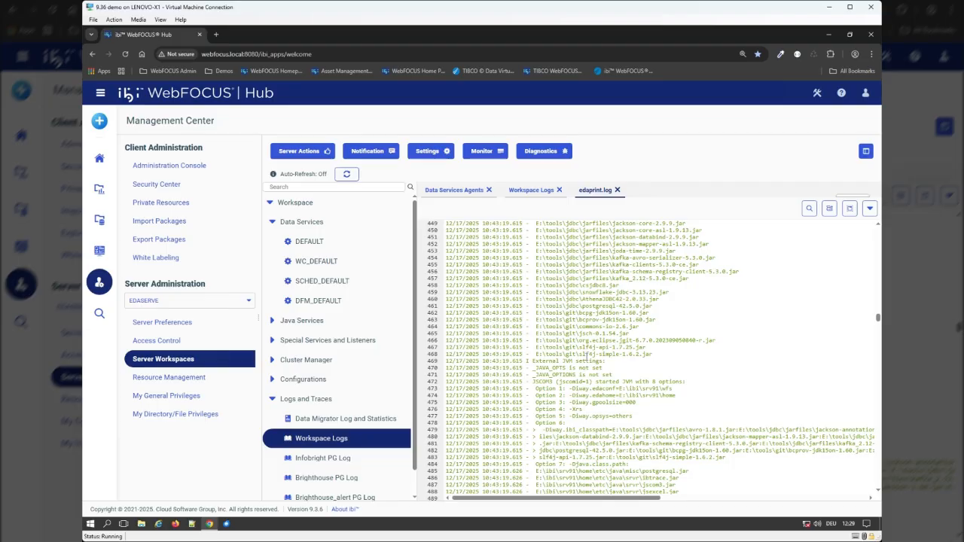
scroll(591, 368, "down", 20)
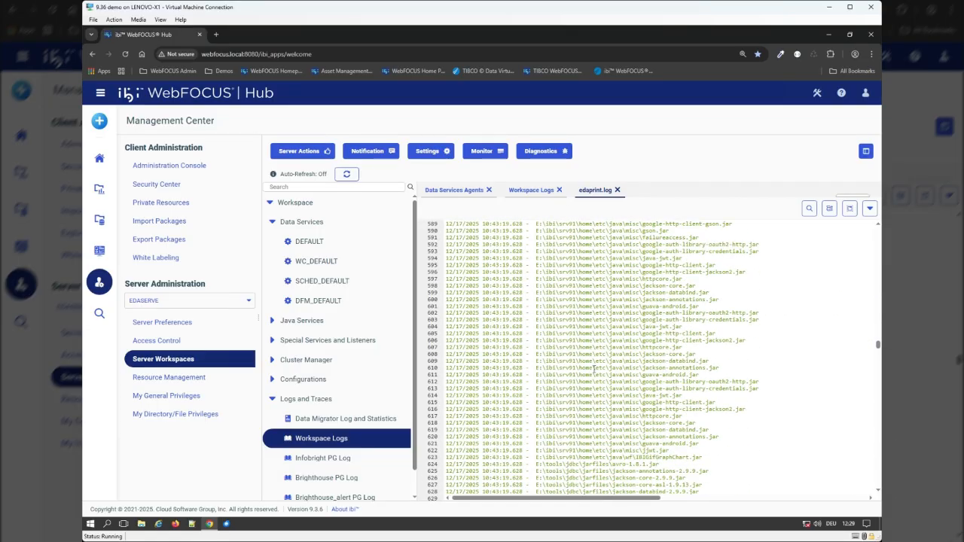
scroll(600, 374, "up", 4)
left_click(618, 313)
left_click(691, 307)
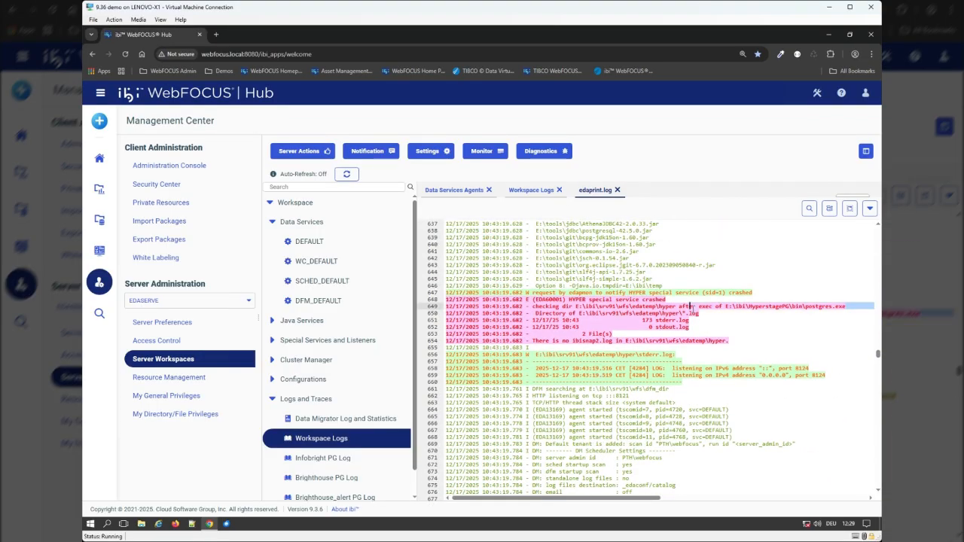
scroll(648, 301, "down", 4)
scroll(616, 287, "up", 4)
- Examine the agent, connection and session request entries that follow the startup section of the edaprint log
scroll(652, 336, "down", 10)
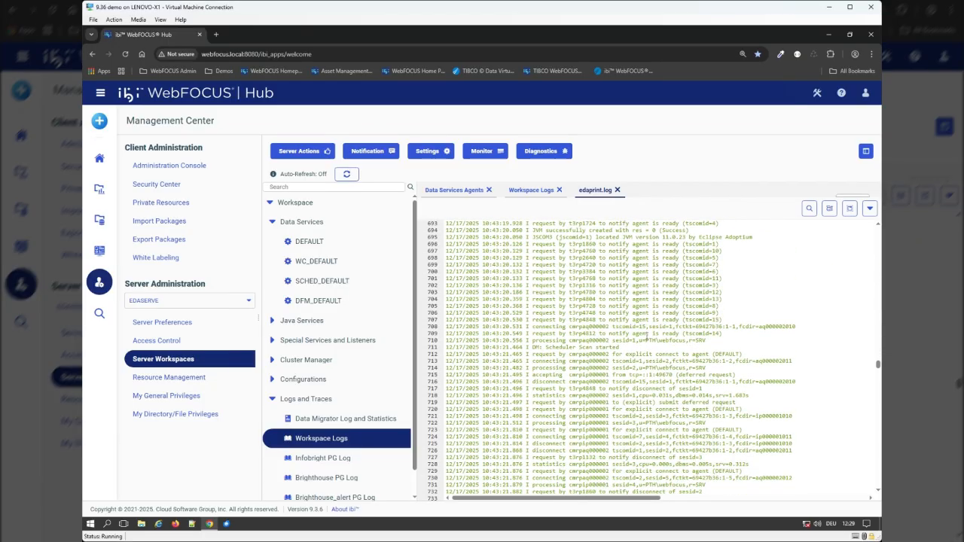
scroll(644, 337, "down", 12)
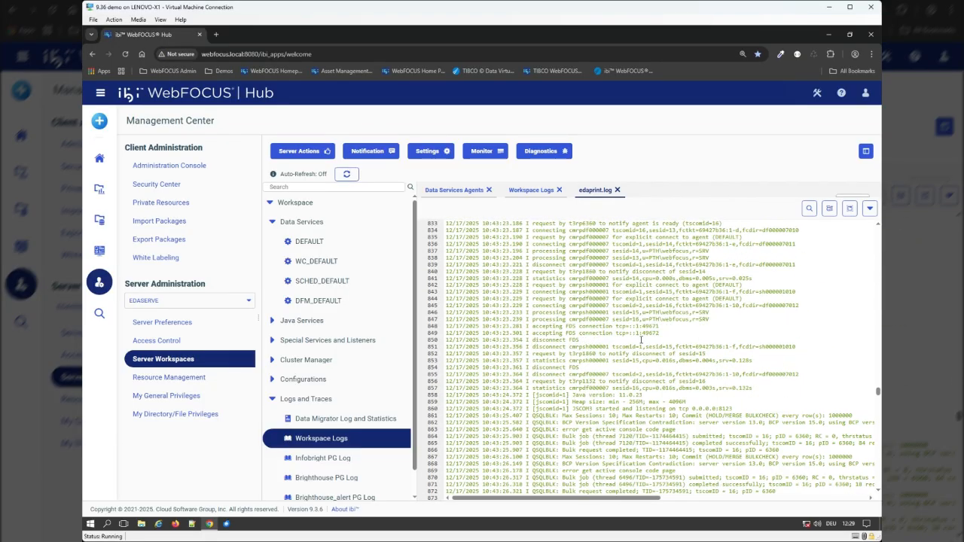
scroll(646, 342, "down", 13)
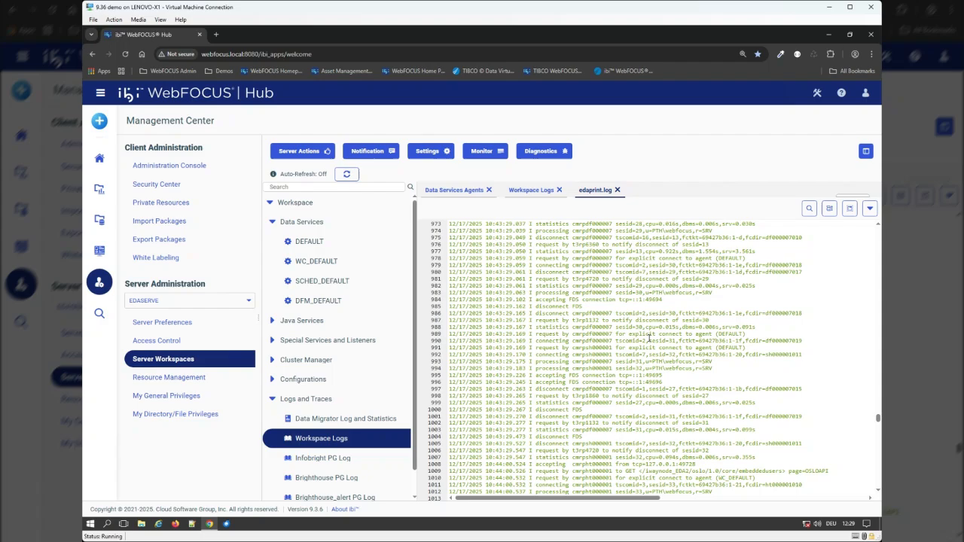
scroll(649, 343, "down", 4)
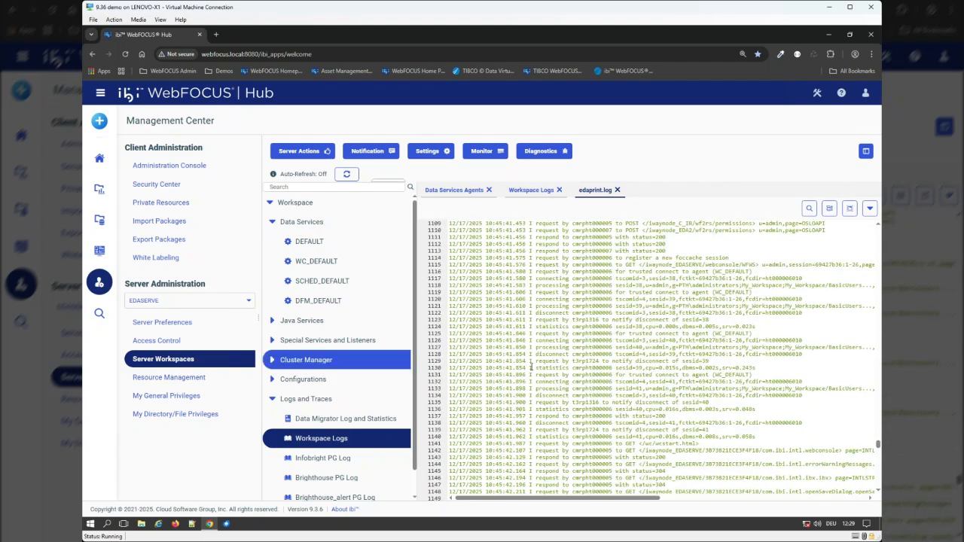
- Expand Special Services and Listeners in the workspace tree and select the HYPER service
left_click(276, 343)
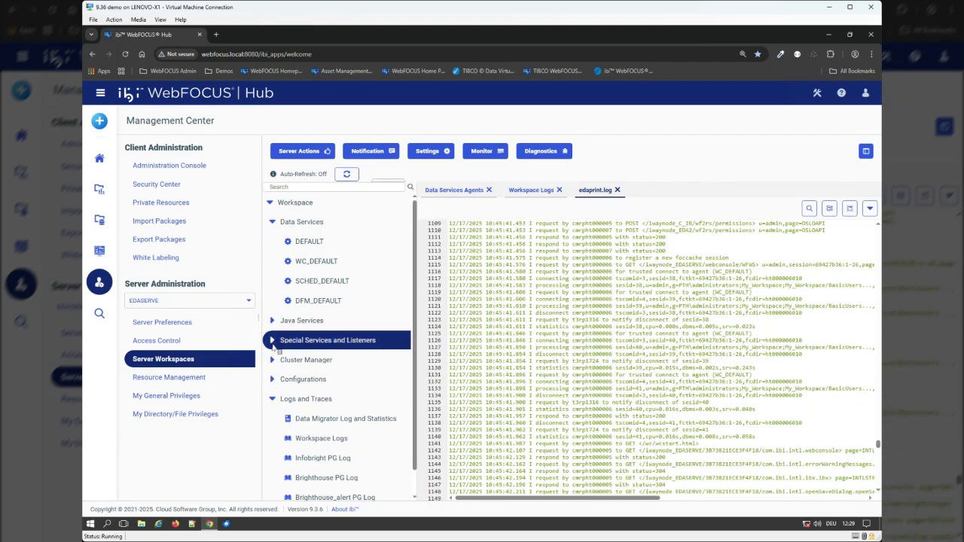
left_click(273, 343)
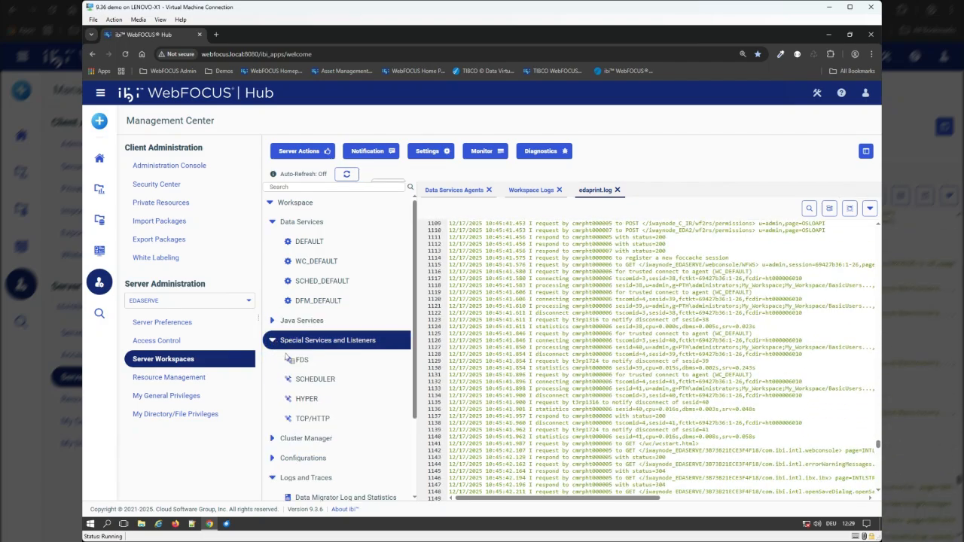
right_click(292, 401)
left_click(315, 414)
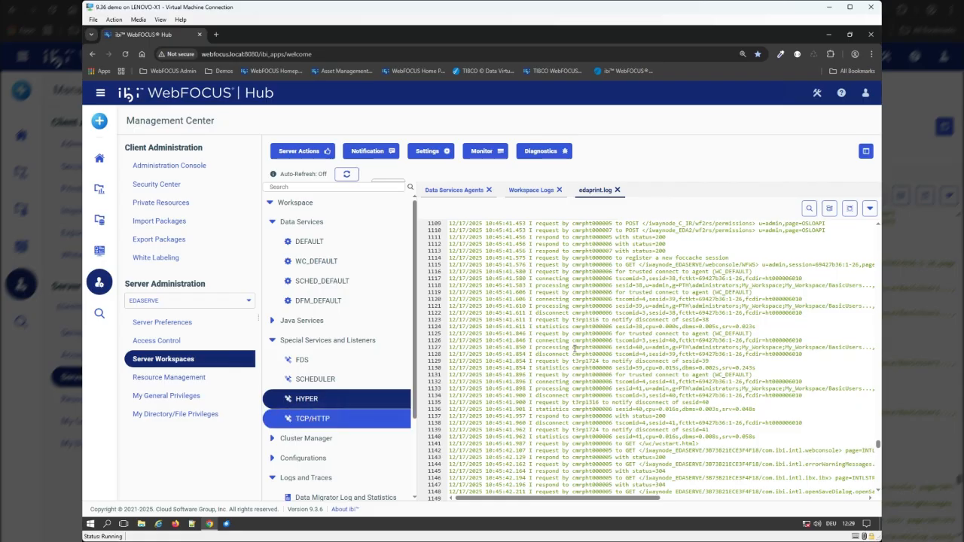
- Examine the highlighted warning entries in the remaining part of the edaprint log
scroll(593, 405, "down", 2)
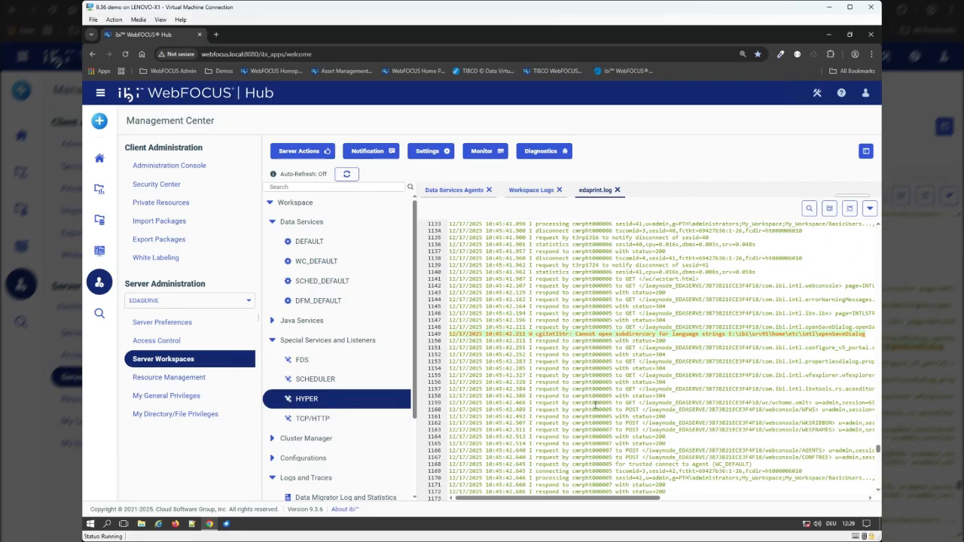
scroll(640, 336, "down", 2)
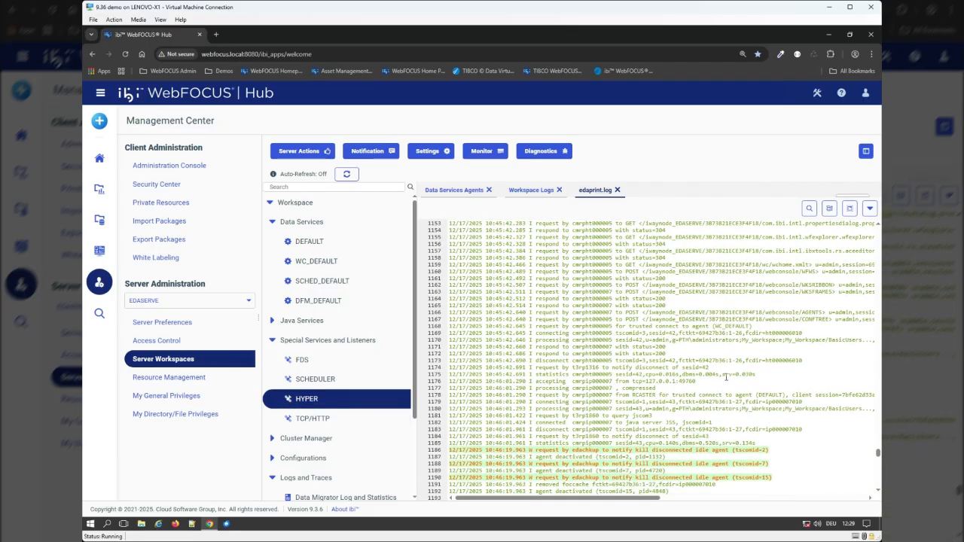
scroll(683, 397, "down", 2)
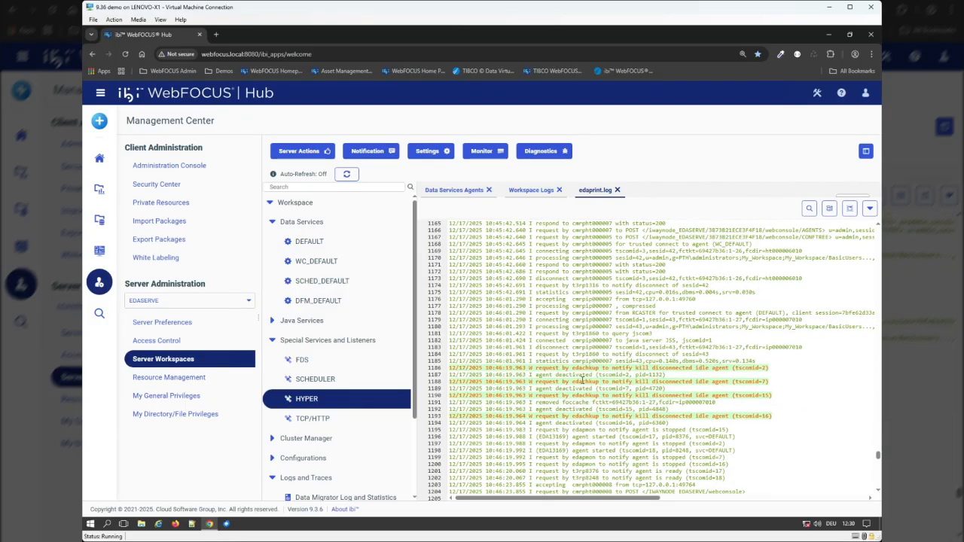
scroll(562, 383, "down", 10)
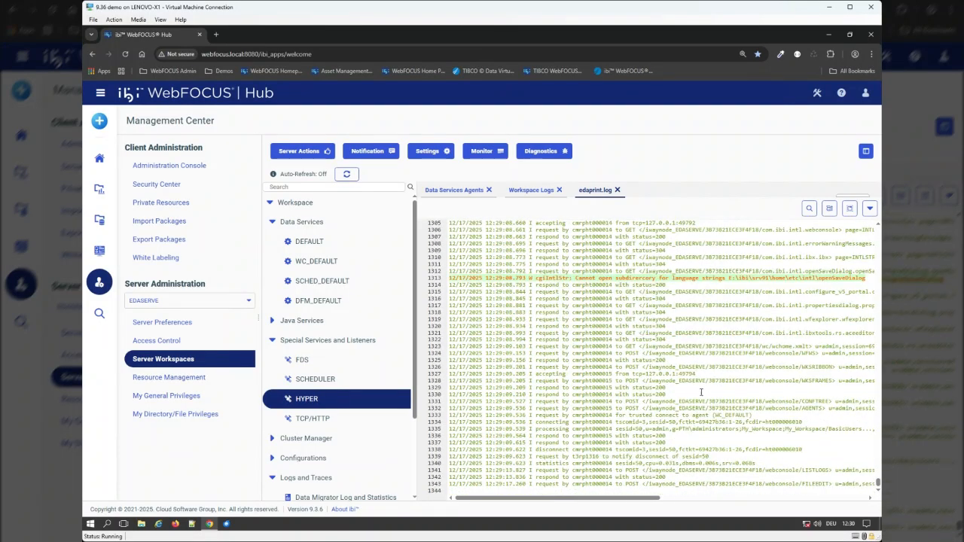
scroll(693, 388, "up", 8)
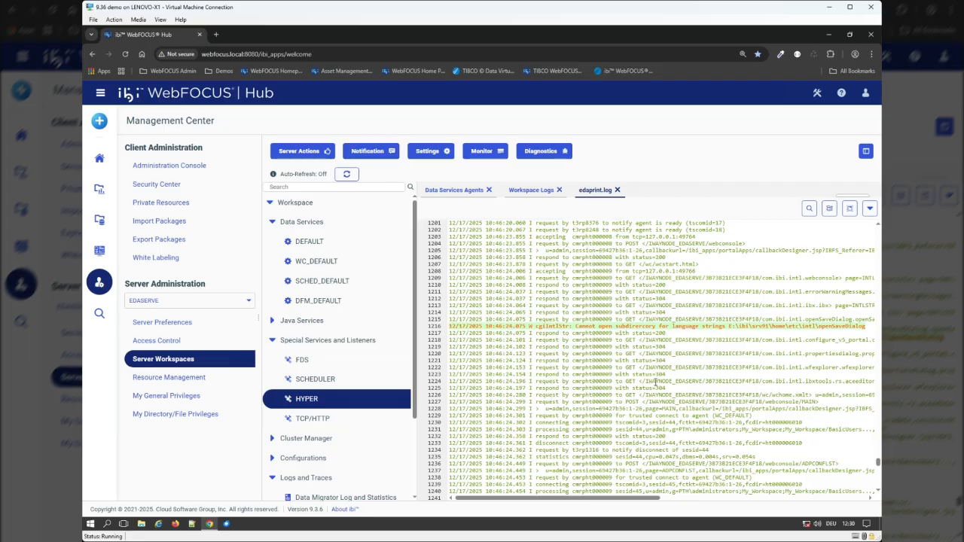
- Check the server's notification options and open the SMTP Server Settings of the workspace
left_click(372, 153)
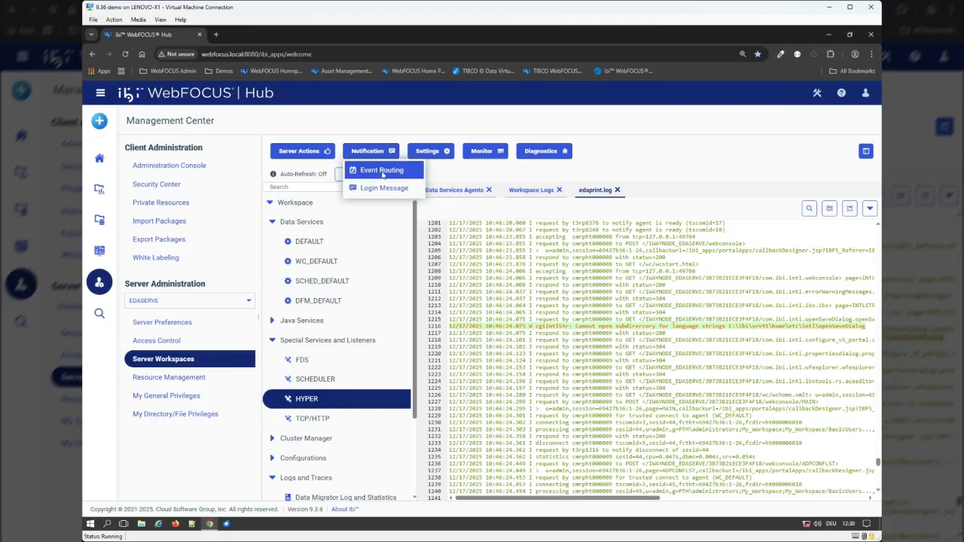
left_click(440, 152)
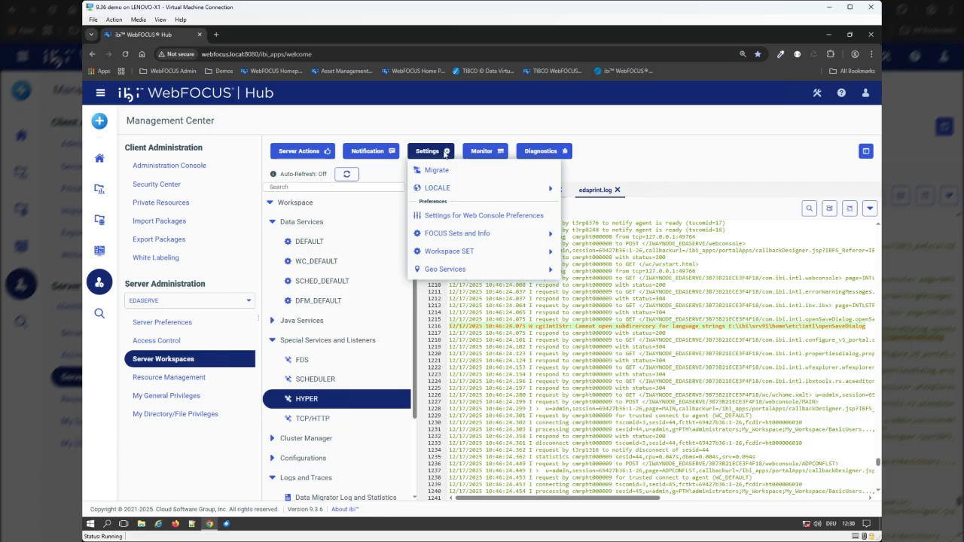
mouse_move(495, 255)
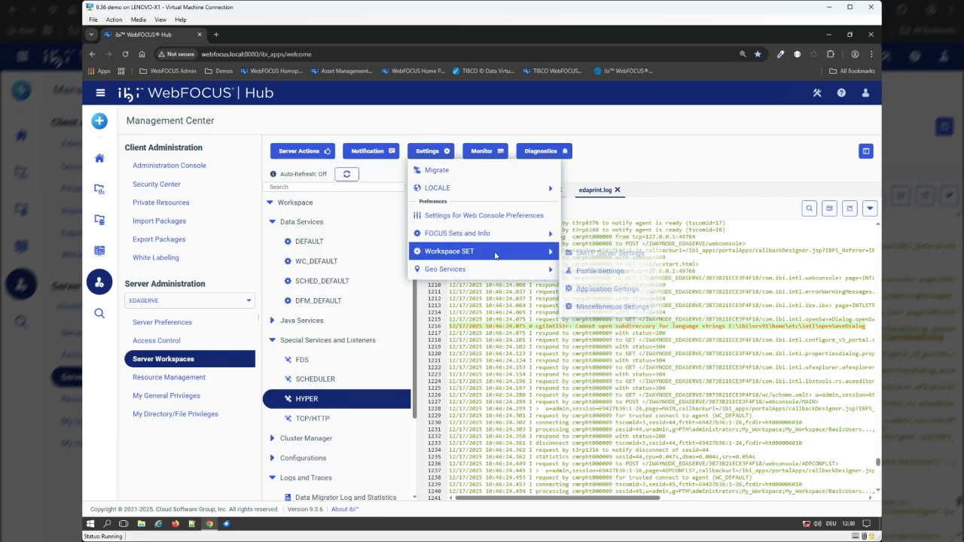
left_click(608, 253)
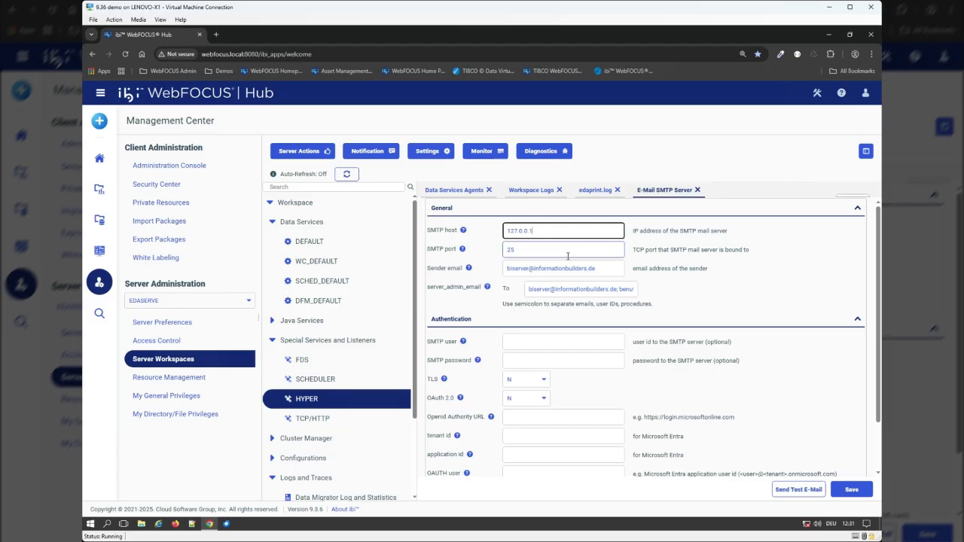
- Review the sender e-mail, server administrator e-mail and authentication fields of the SMTP server configuration
left_click_drag(603, 264, 490, 277)
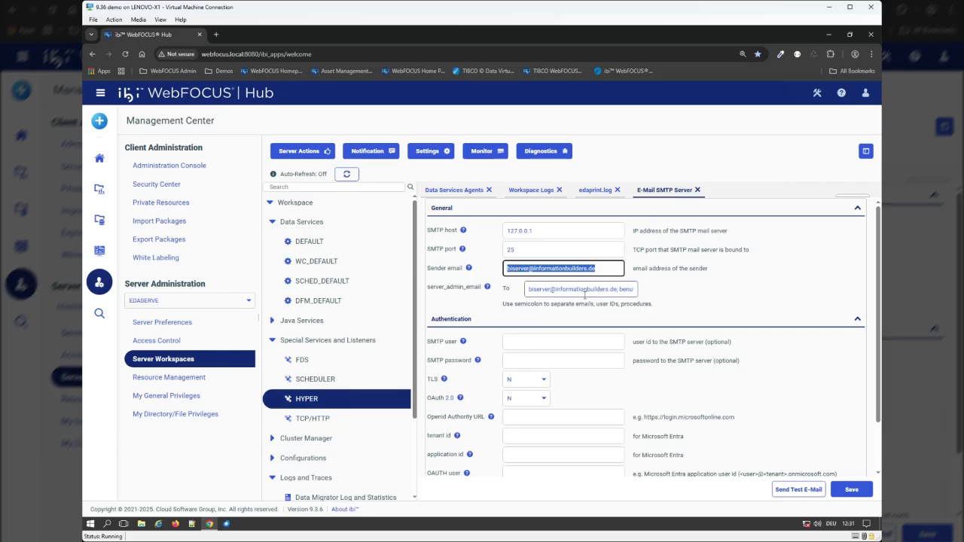
left_click_drag(528, 289, 449, 301)
left_click(725, 279)
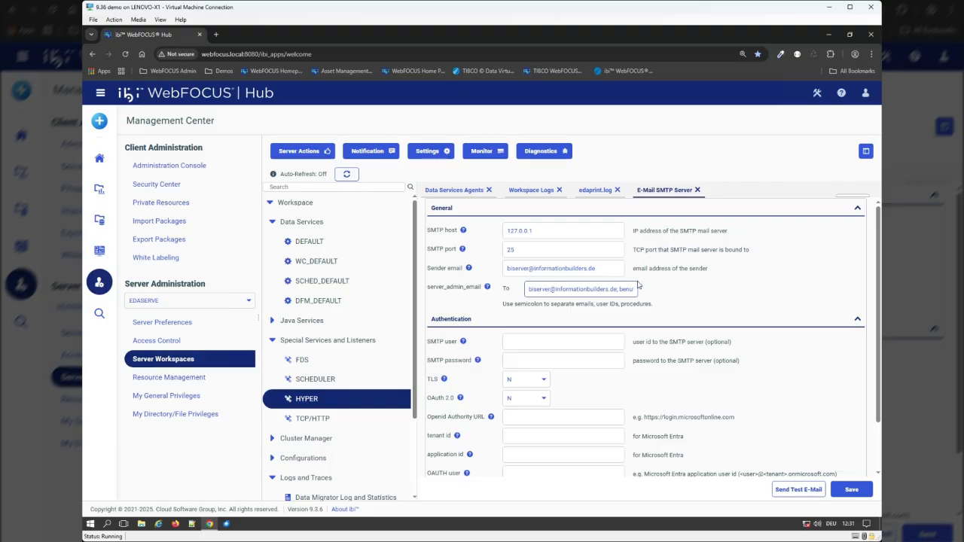
scroll(709, 267, "down", 1)
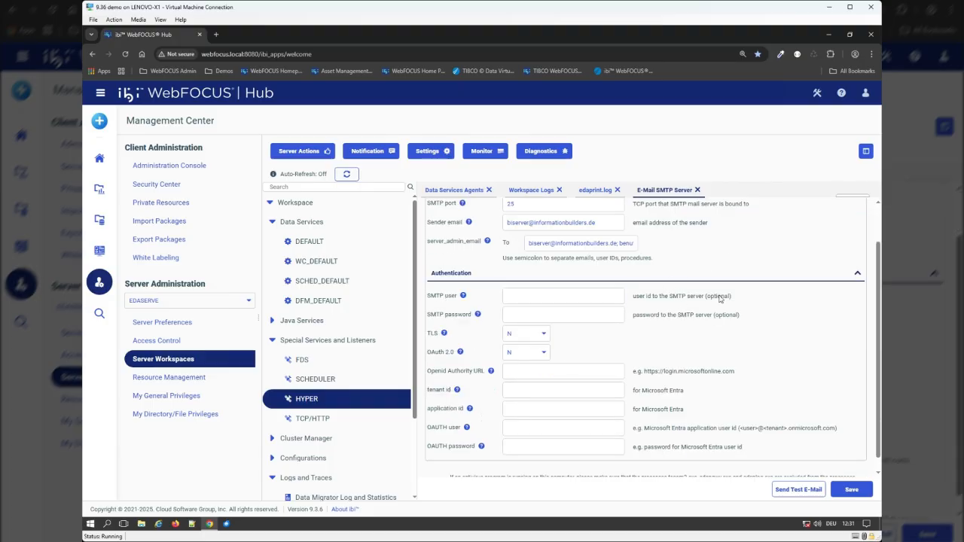
left_click(591, 316)
scroll(511, 341, "down", 1)
scroll(565, 320, "up", 3)
scroll(565, 320, "up", 1)
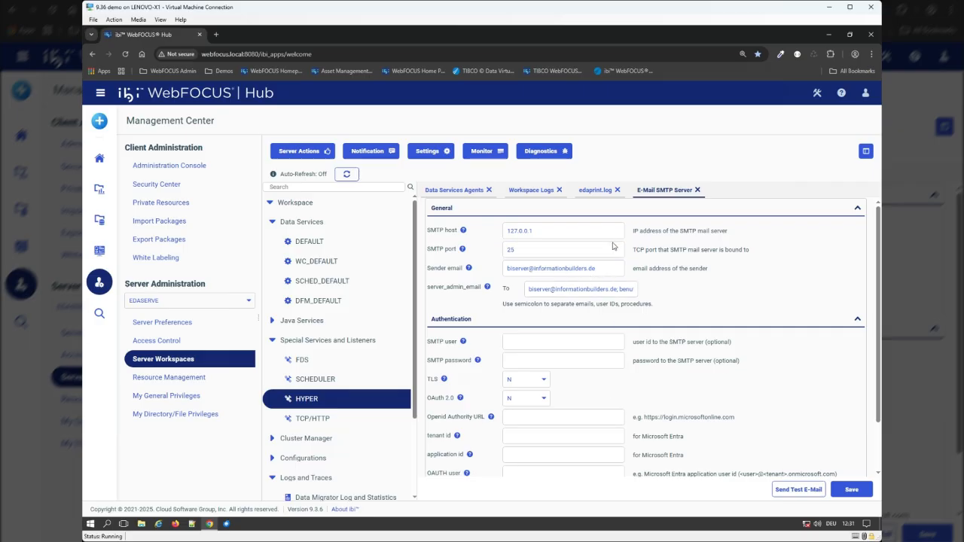
- Send a test e-mail from the SMTP server configuration to the prefilled administrator addresses
left_click(792, 495)
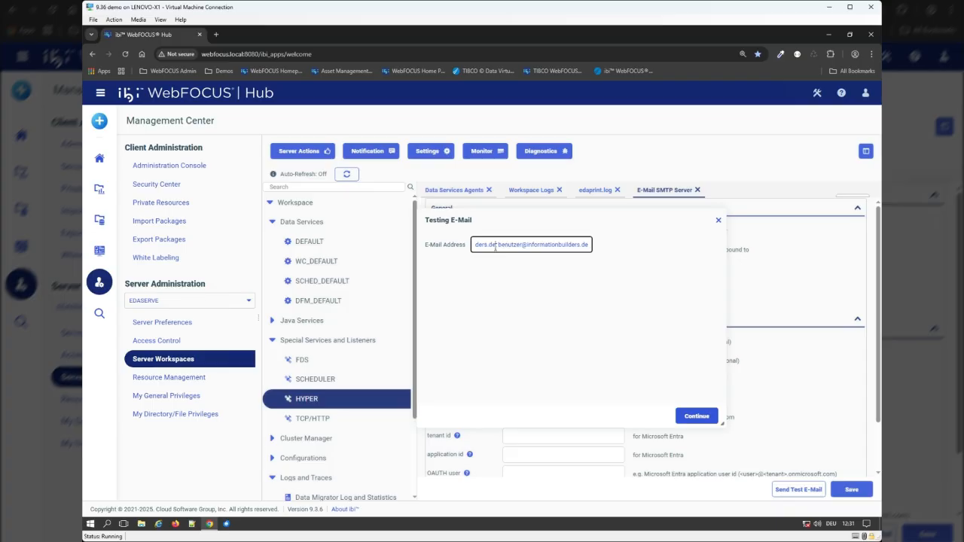
key("Home")
left_click_drag(567, 247, 435, 250)
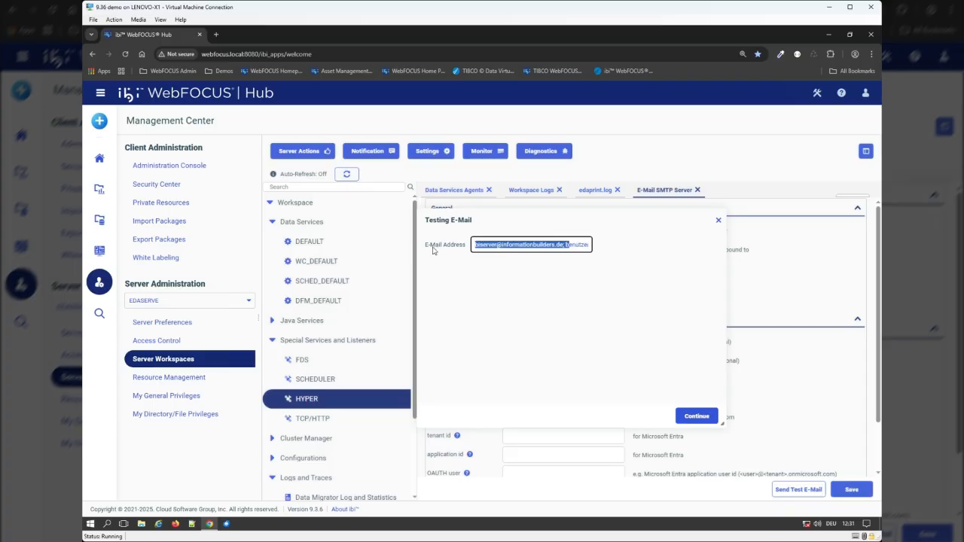
left_click(570, 247)
left_click(695, 416)
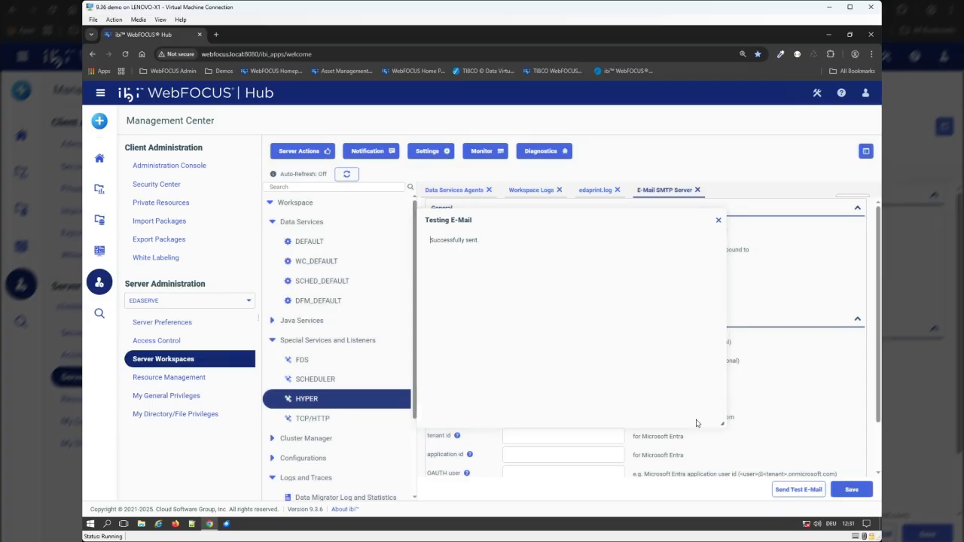
- Switch to Thunderbird and check the inbox for the WebFOCUS test e-mail
left_click(233, 527)
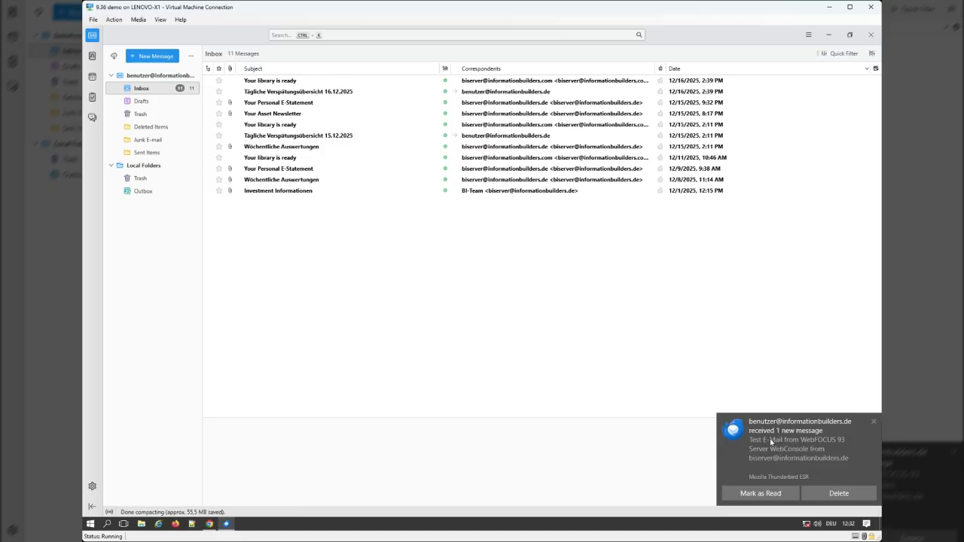
left_click(806, 447)
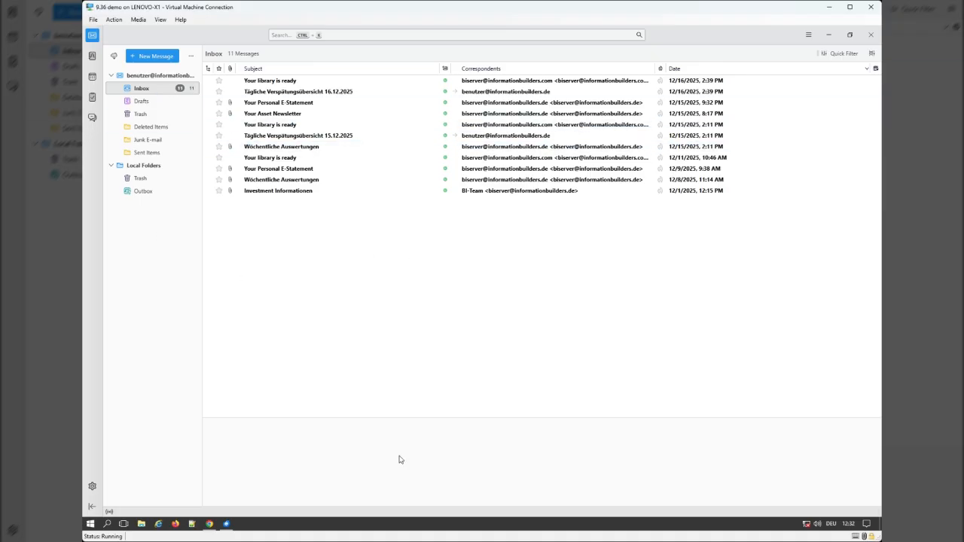
- Return to WebFOCUS in the browser and send a second test e-mail to the prefilled administrator addresses
left_click(210, 524)
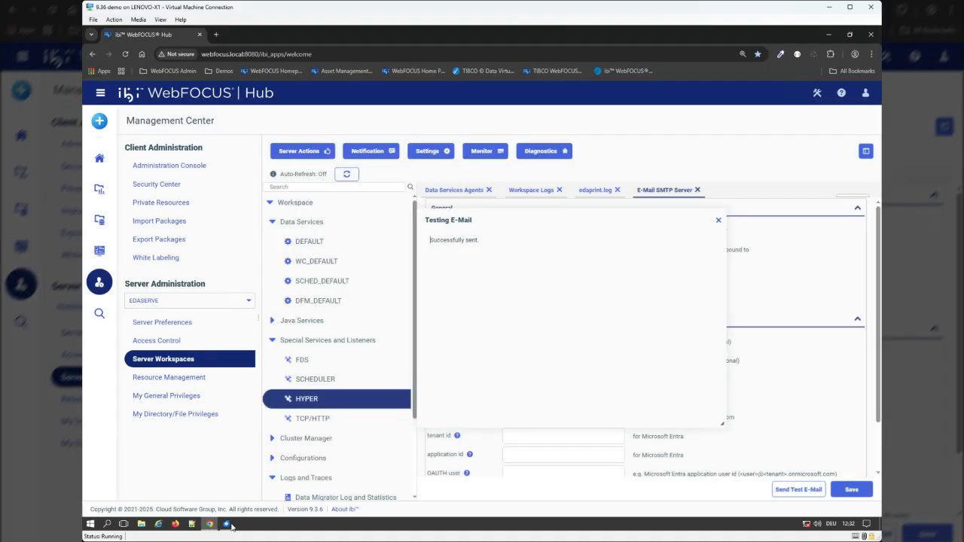
left_click(719, 221)
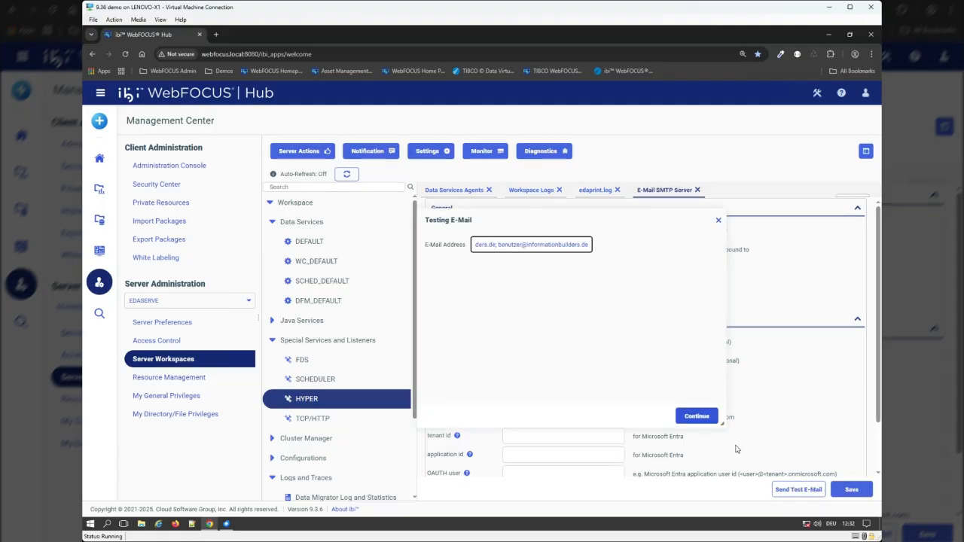
left_click(697, 416)
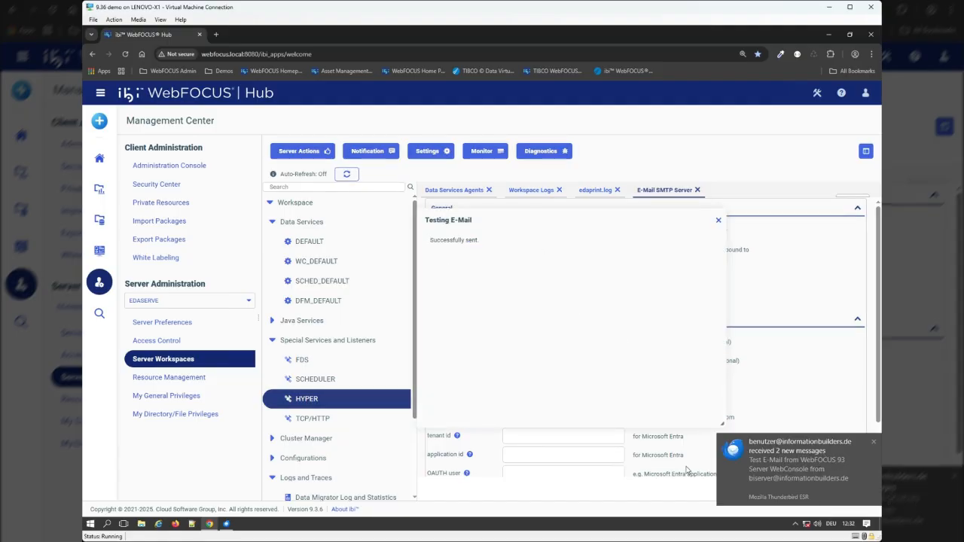
- Read the received WebFOCUS test message in Thunderbird, return to the browser and close the test e-mail dialog
left_click(227, 524)
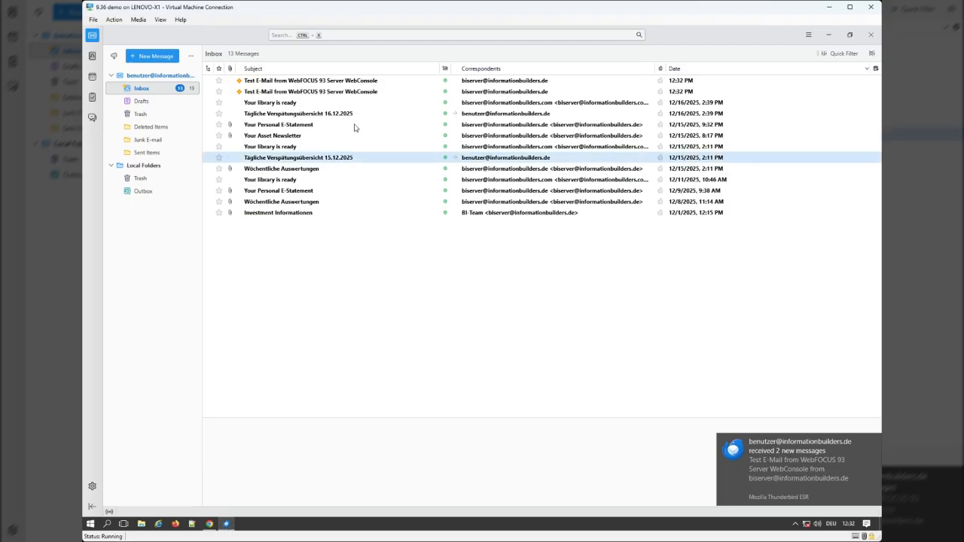
left_click(361, 93)
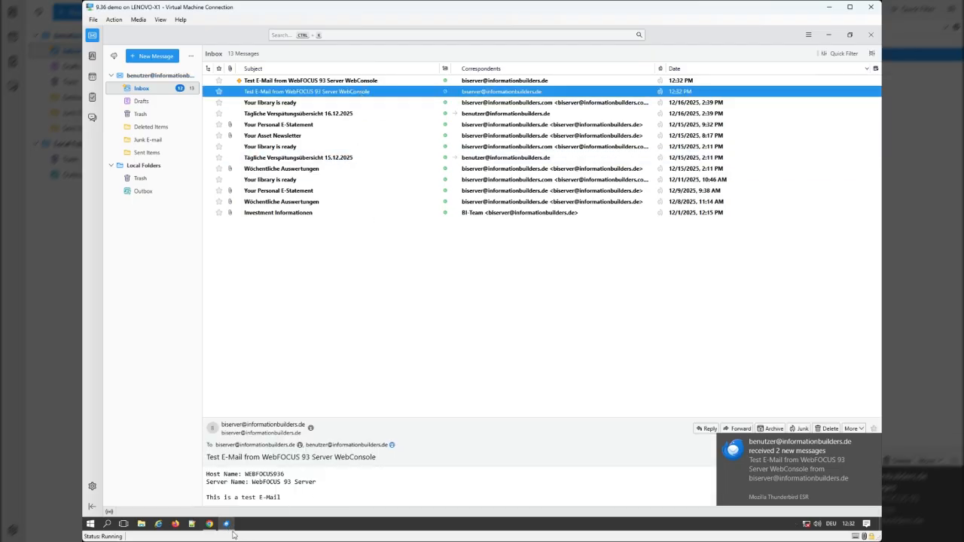
left_click(210, 525)
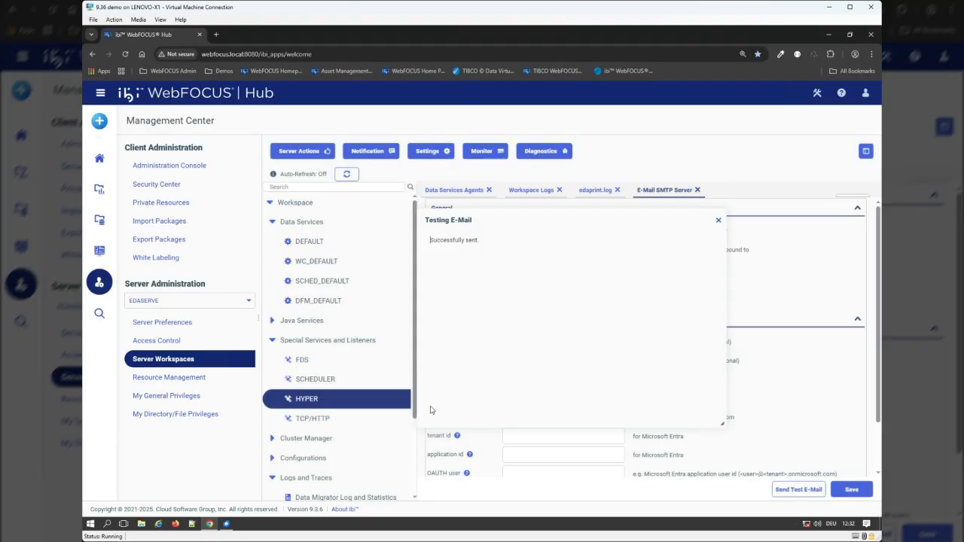
left_click(718, 222)
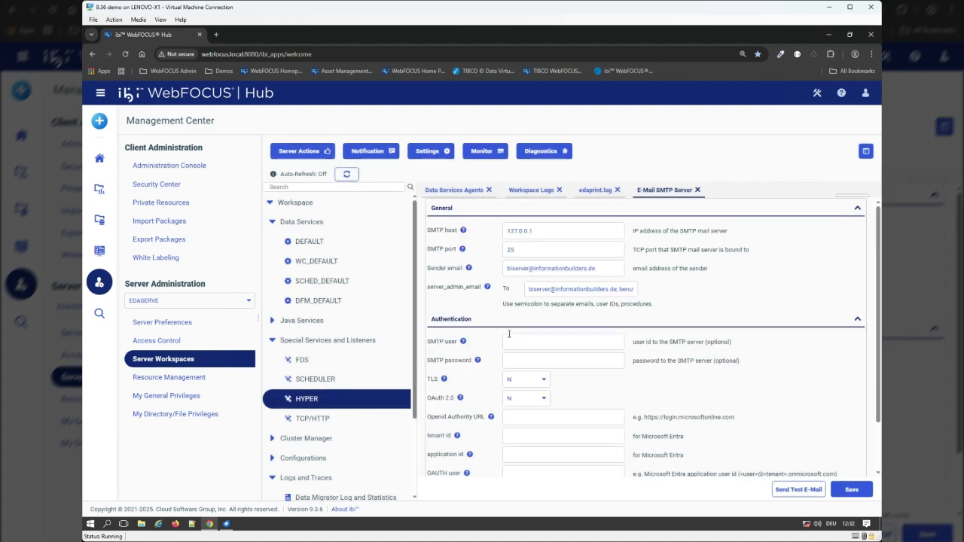
left_click(587, 364)
- Open the server's Event Routing notifications and look through the list of default events
left_click(378, 149)
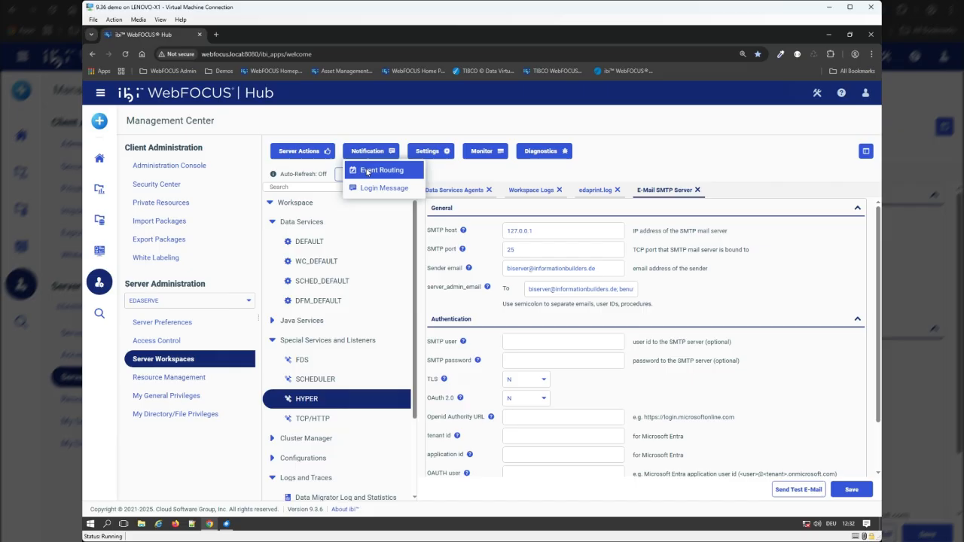
left_click(367, 172)
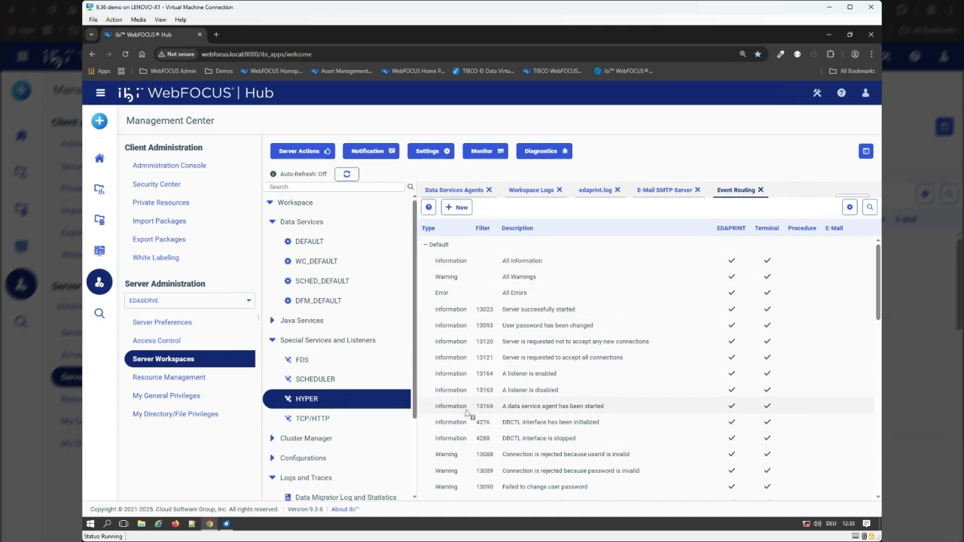
scroll(489, 399, "down", 1)
scroll(527, 354, "up", 1)
scroll(538, 362, "down", 6)
scroll(538, 359, "up", 4)
scroll(538, 360, "up", 2)
- Filter the event list by "lice" and open the "License key is expiring soon" warning for customization
left_click(869, 208)
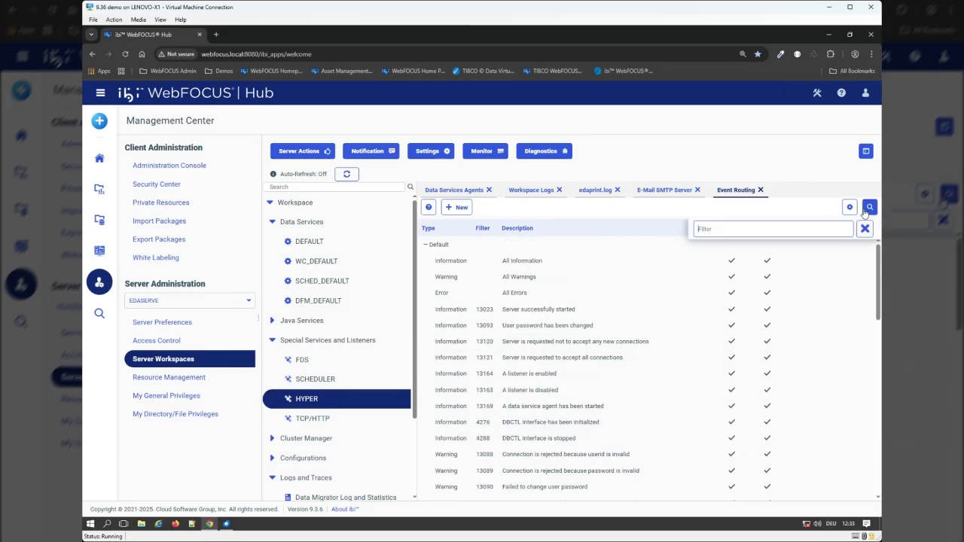
type("li")
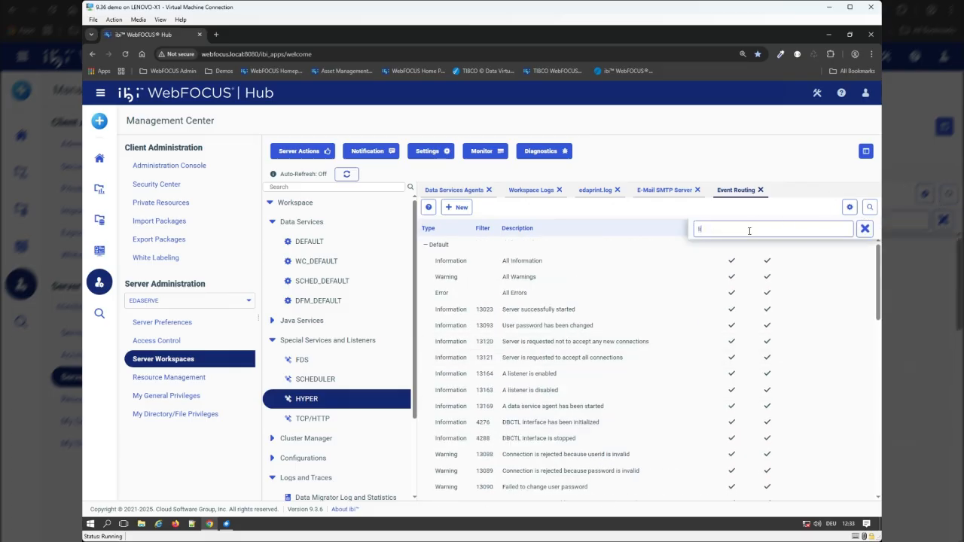
type("ce")
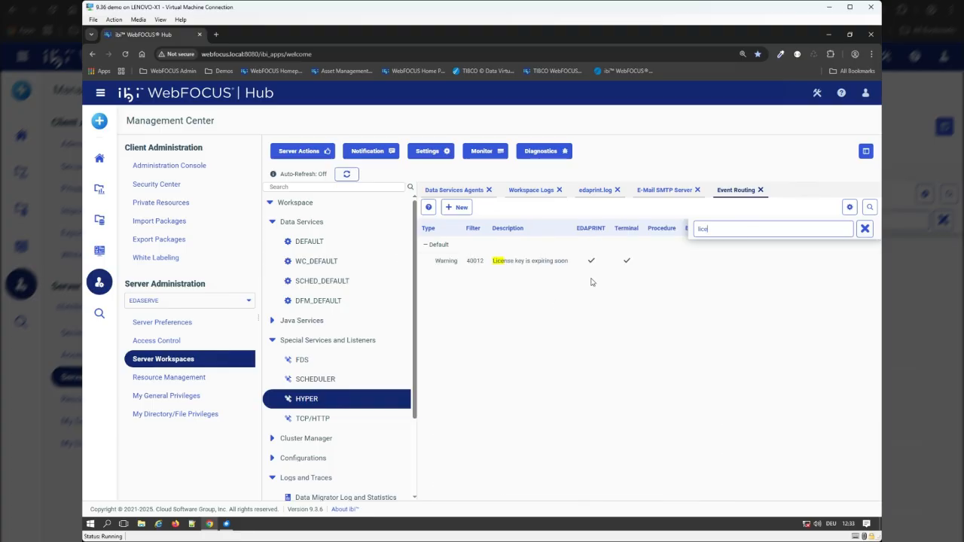
left_click(534, 270)
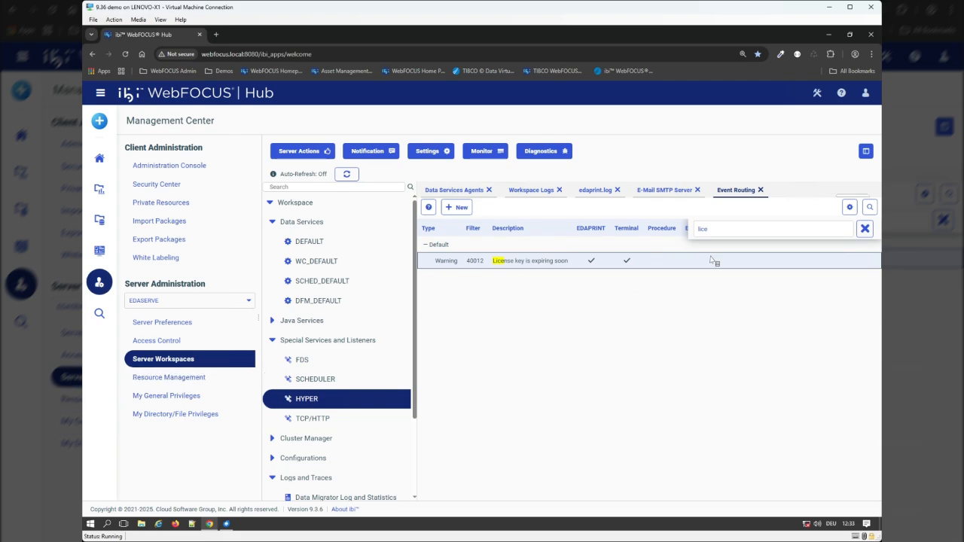
double_click(519, 261)
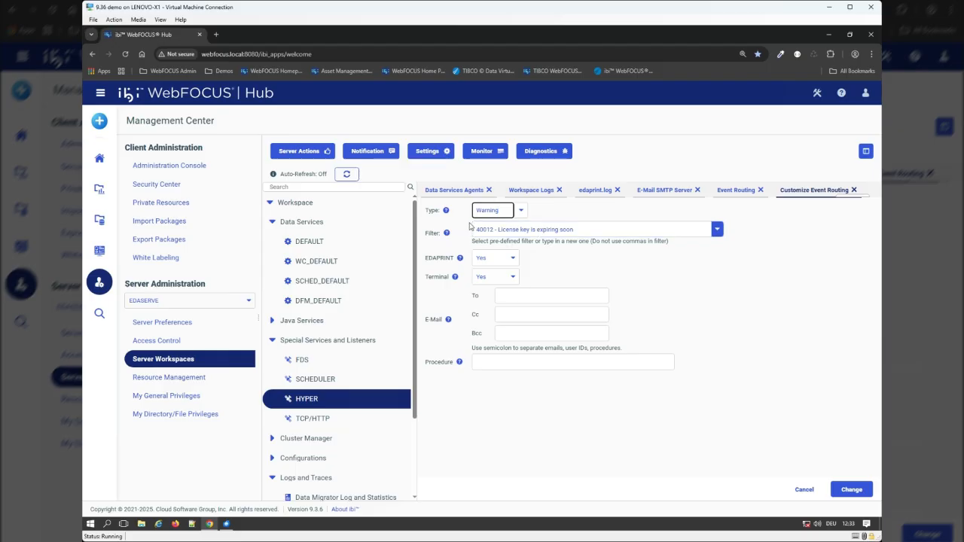
- Review the predefined warning filters available for the event routing, keeping "40012 - License key is expiring soon" selected
left_click(718, 230)
left_click(718, 230)
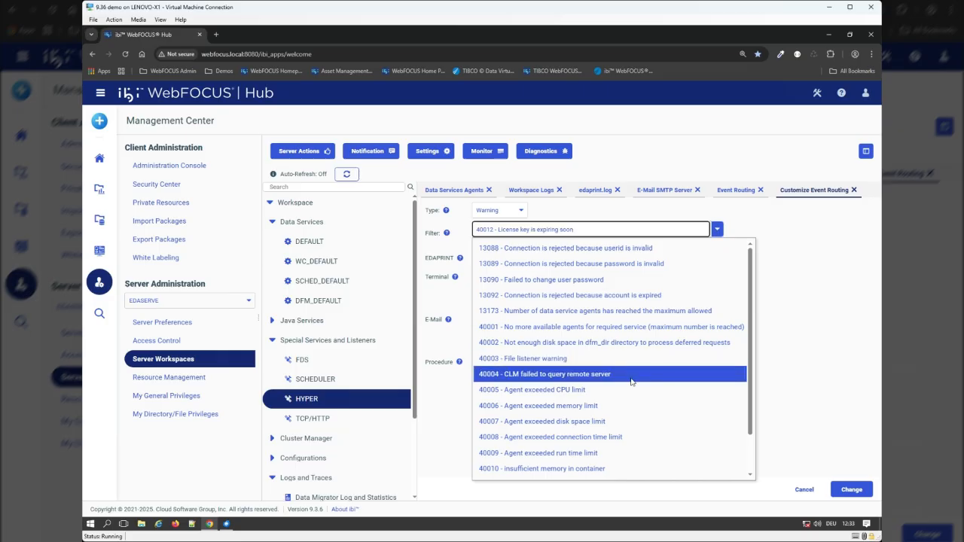
scroll(640, 381, "down", 1)
scroll(648, 381, "up", 1)
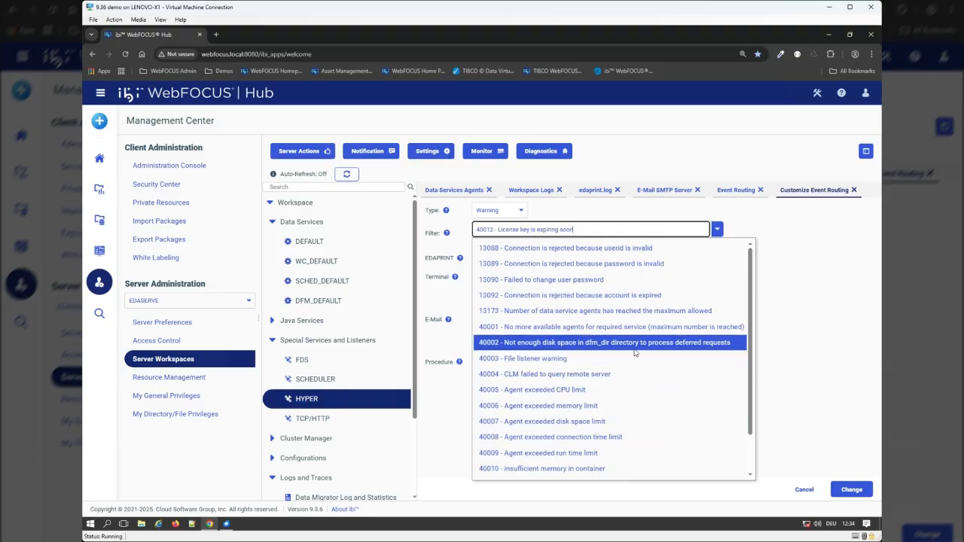
scroll(685, 349, "down", 1)
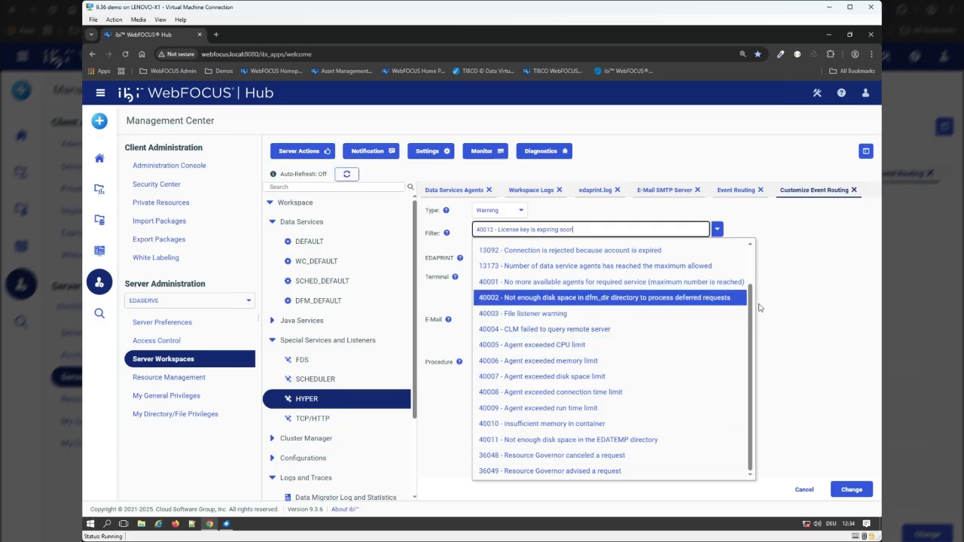
left_click(814, 332)
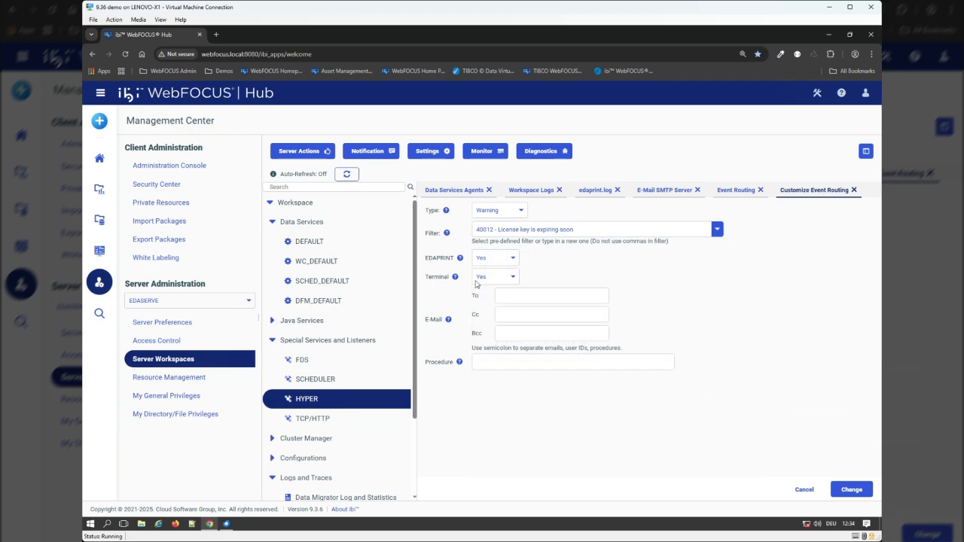
- Enter the notification recipient's e-mail address as the To recipient of the license expiry warning
left_click(513, 314)
left_click(517, 294)
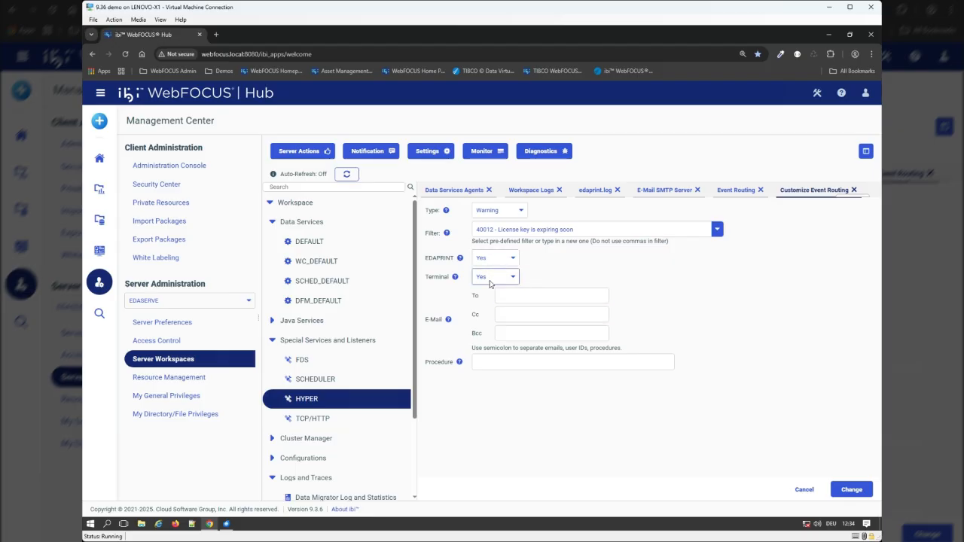
left_click(511, 303)
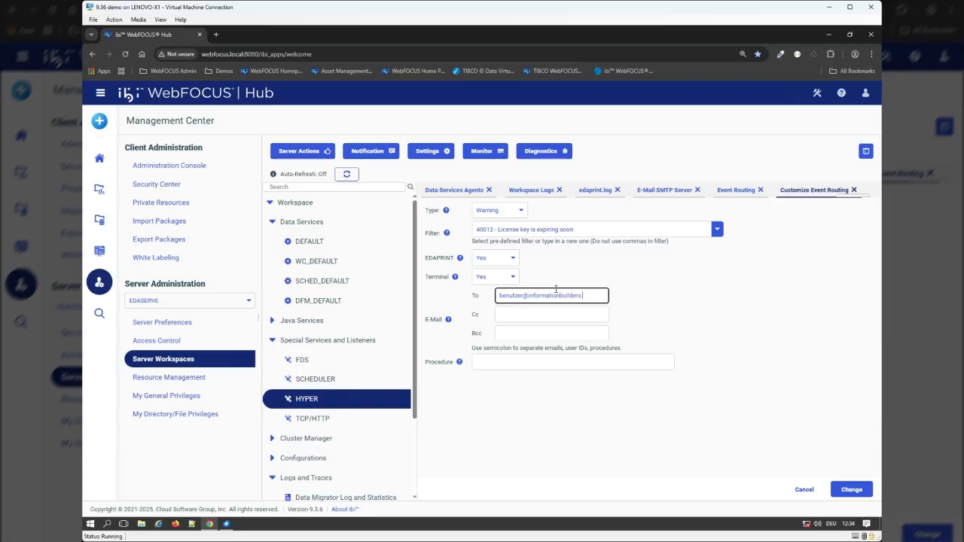
left_click(527, 316)
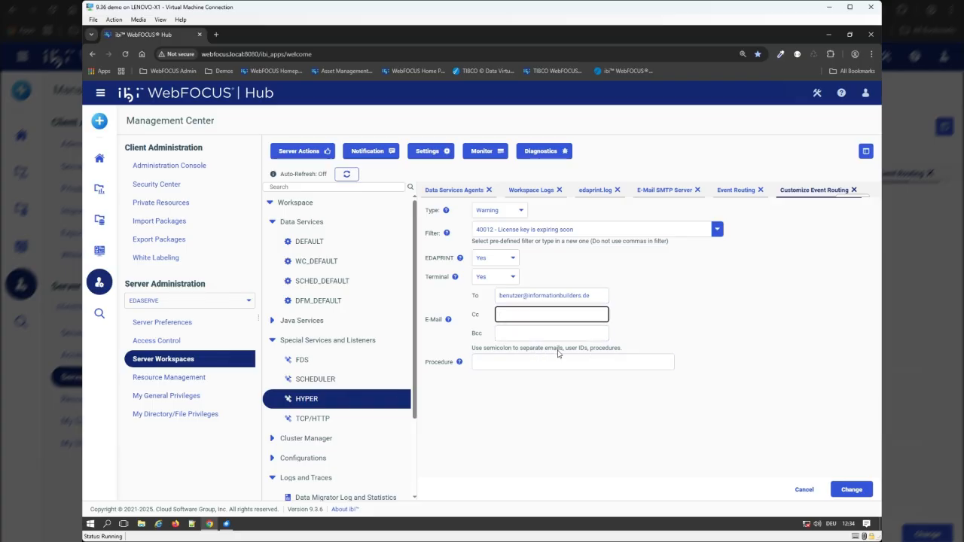
- Examine the Procedure option of the license expiry event routing, leaving it empty
left_click(459, 362)
left_click(488, 362)
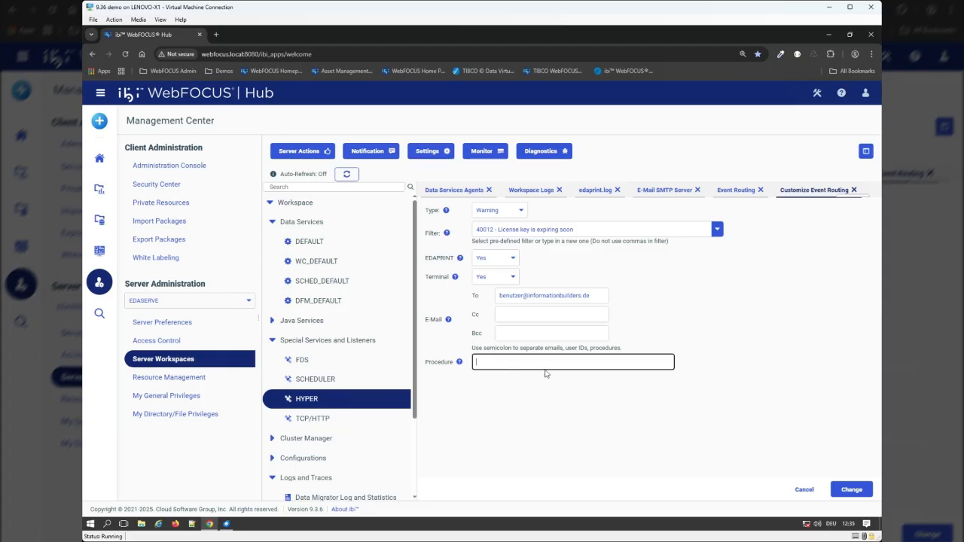
left_click(488, 360)
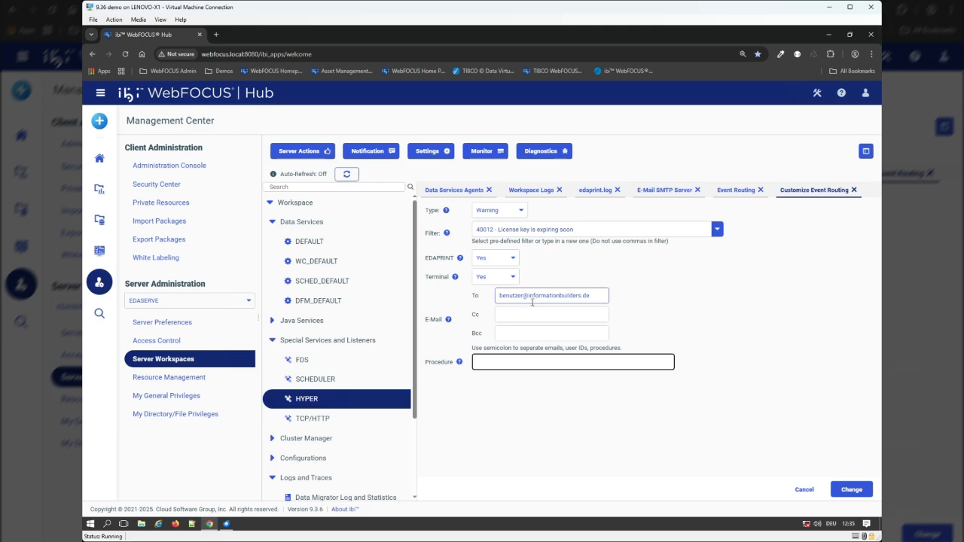
- Apply the e-mail routing change to the license expiry warning and save the modified event routing
left_click_drag(600, 297, 493, 298)
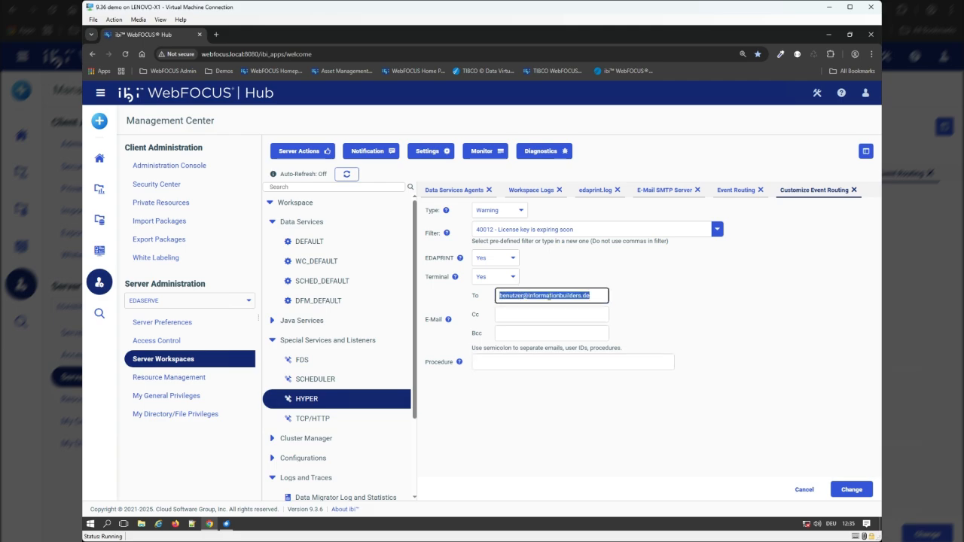
left_click(854, 489)
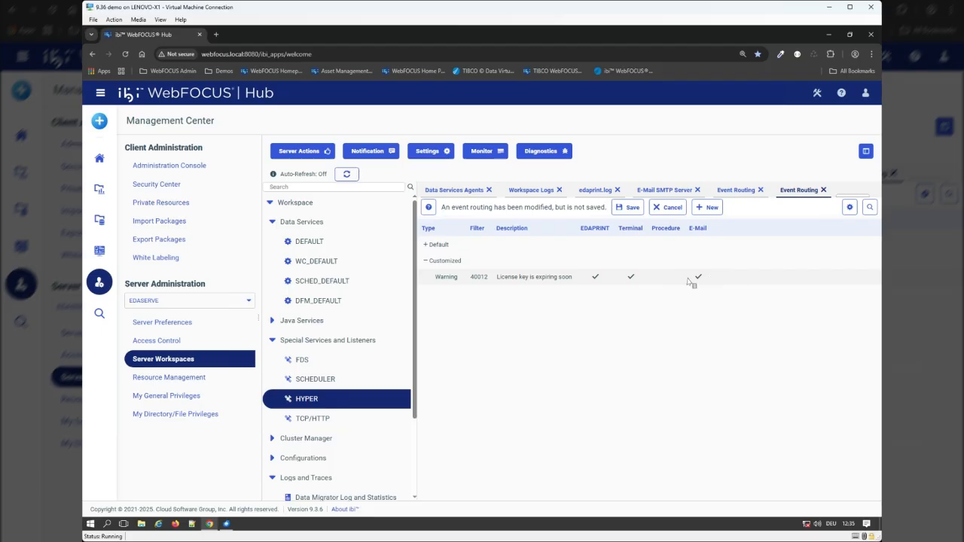
left_click(869, 209)
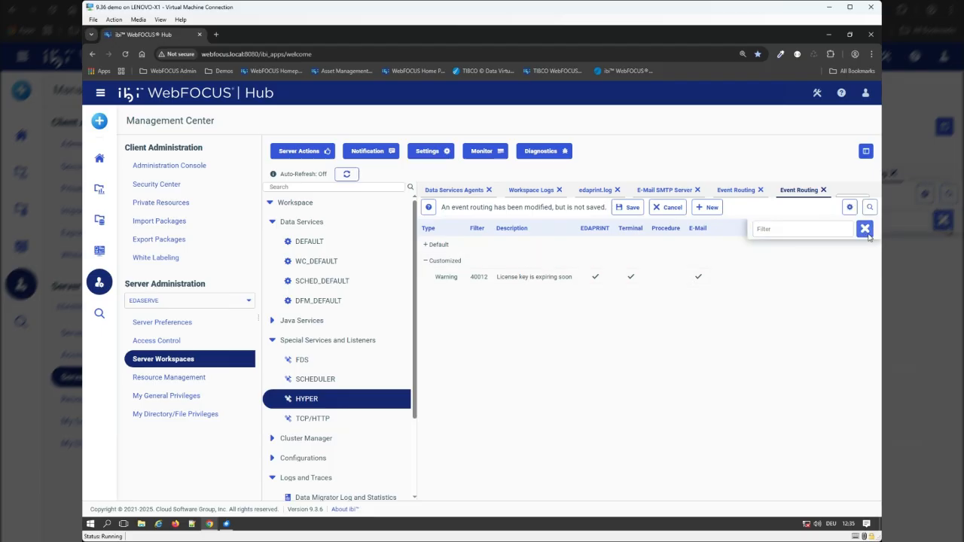
left_click(864, 228)
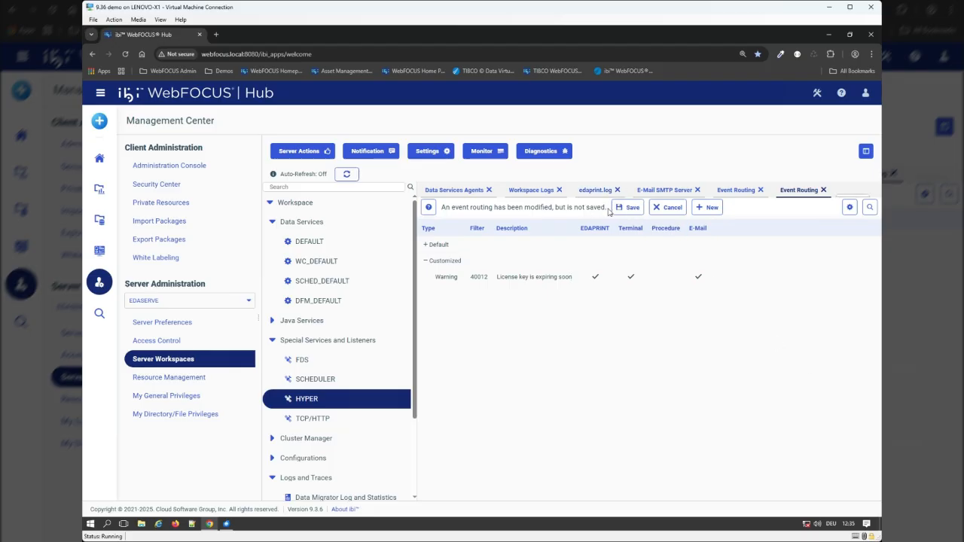
left_click(635, 206)
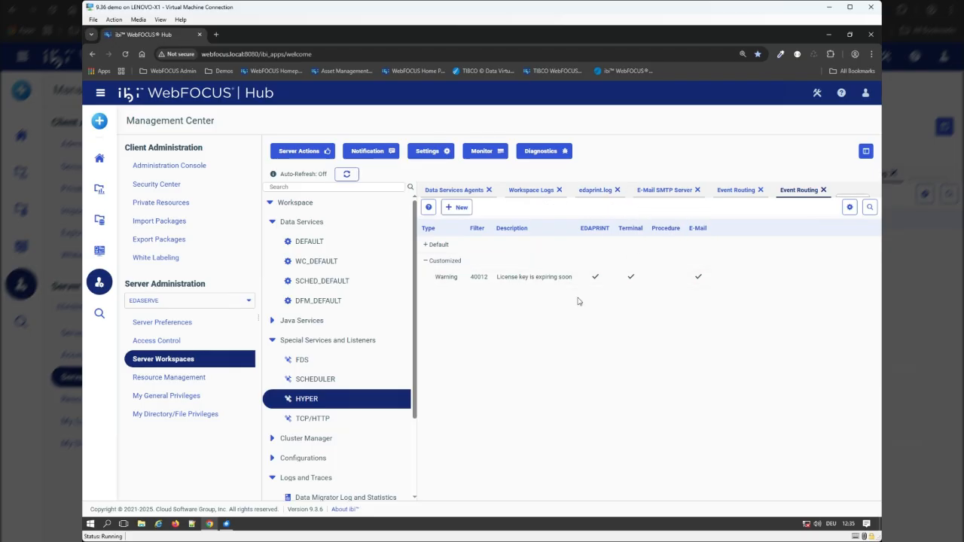
- Look over the default events once more, collapse their group and select the customized license expiry warning
left_click(426, 246)
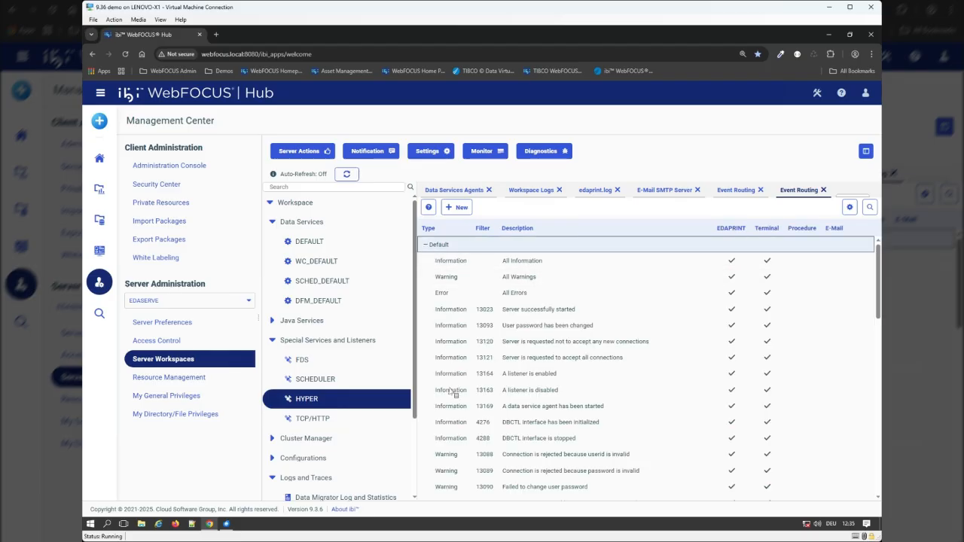
left_click(427, 246)
left_click(523, 281)
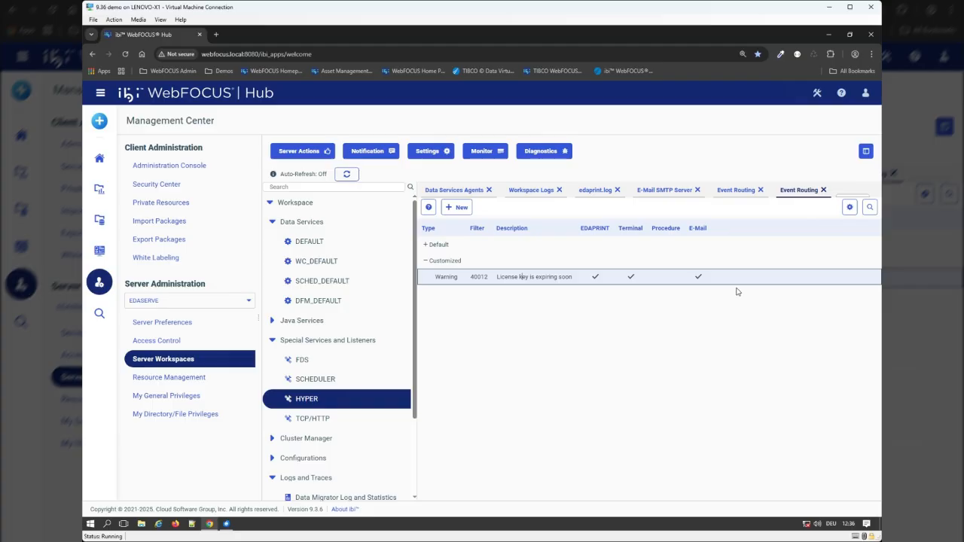
- Expand the default events and examine the full list of information, warning and error events available for routing
left_click(427, 245)
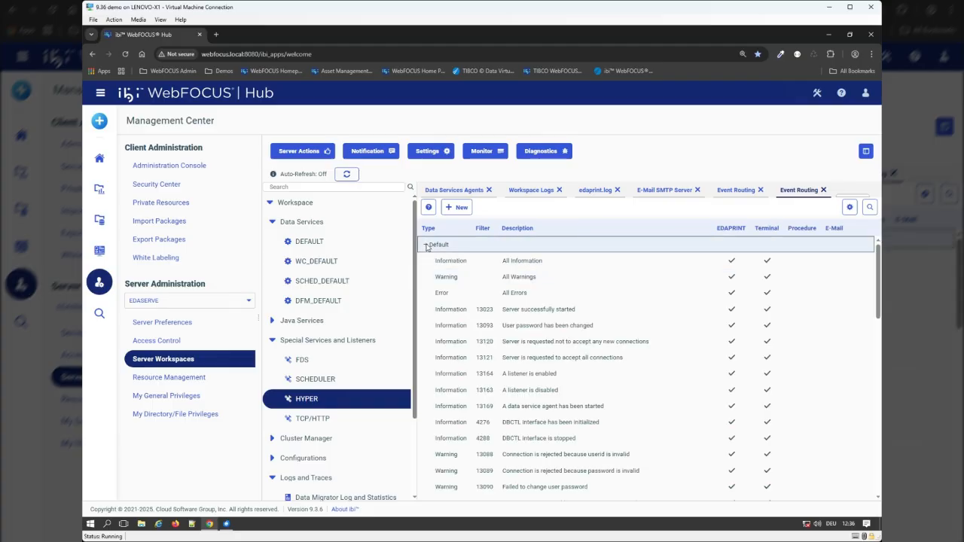
left_click(551, 410)
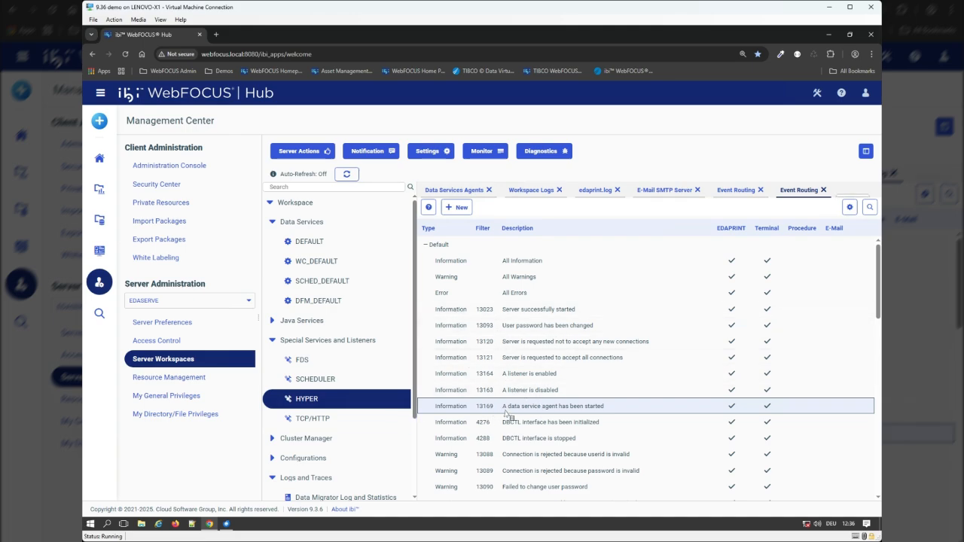
scroll(508, 412, "down", 12)
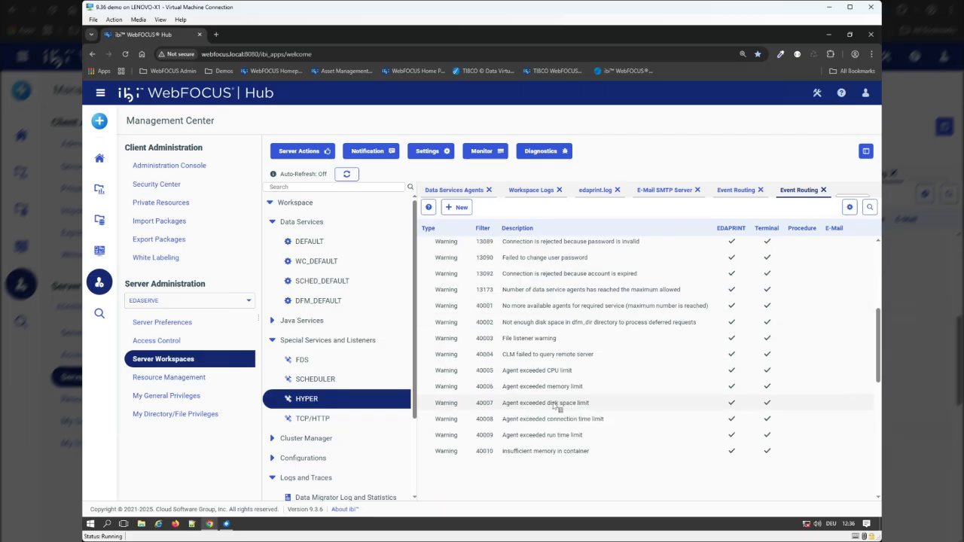
scroll(553, 405, "down", 2)
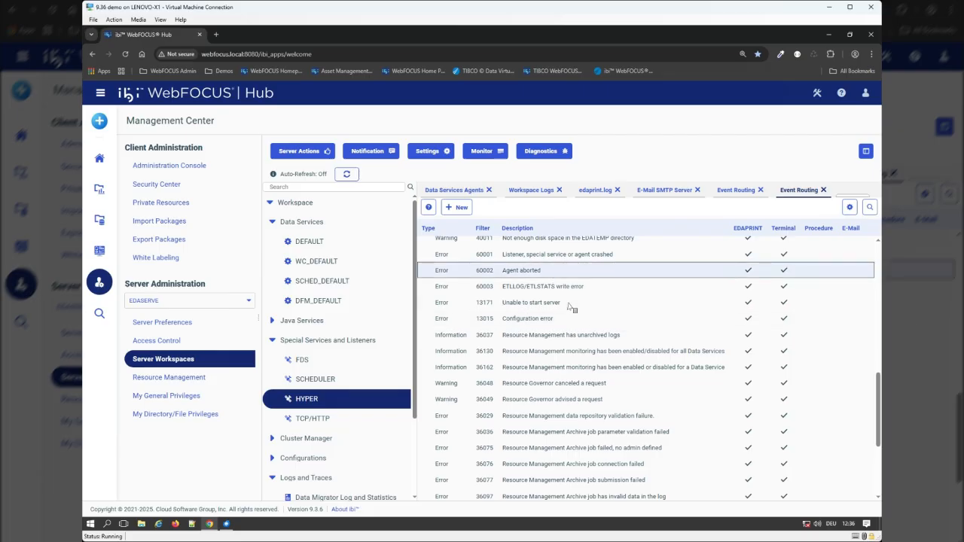
scroll(570, 308, "down", 3)
scroll(570, 308, "down", 2)
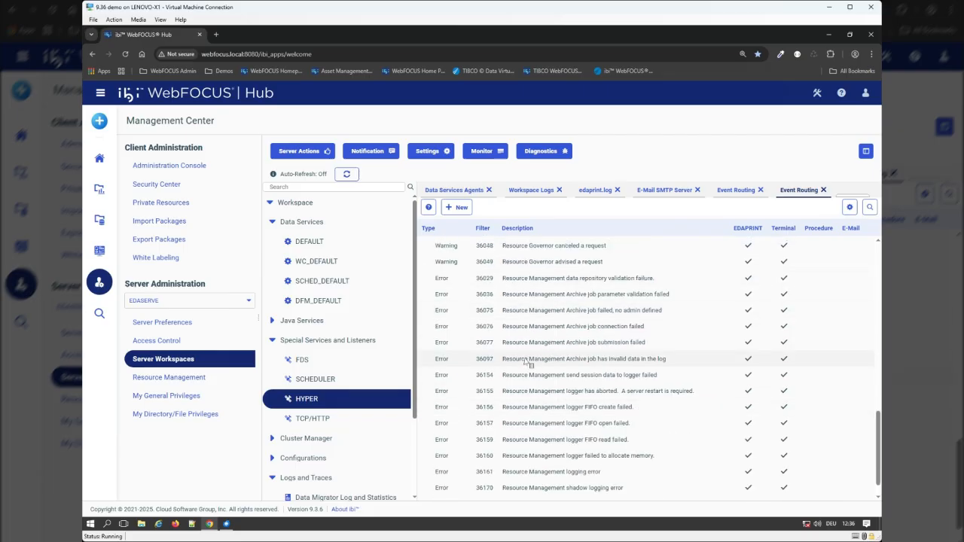
scroll(531, 364, "down", 2)
scroll(531, 363, "up", 10)
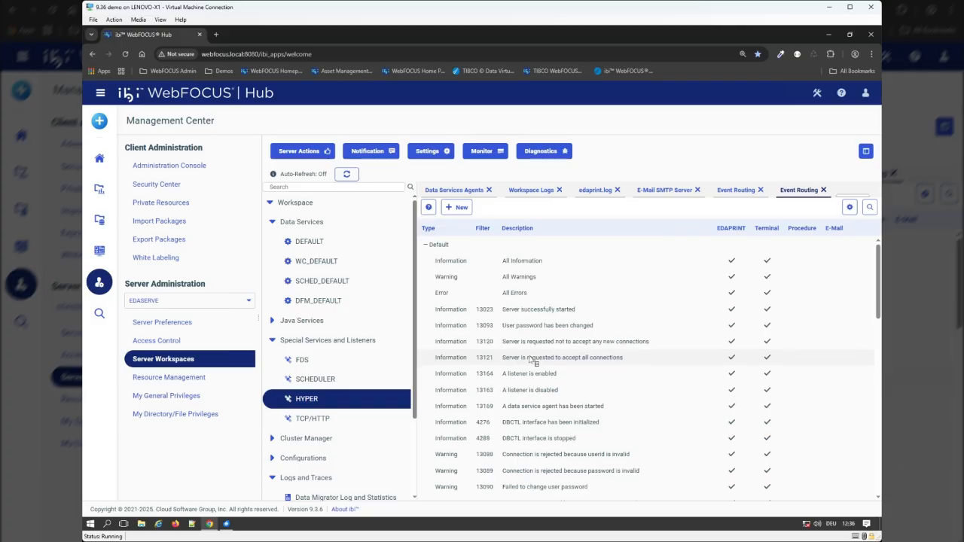
scroll(531, 364, "down", 5)
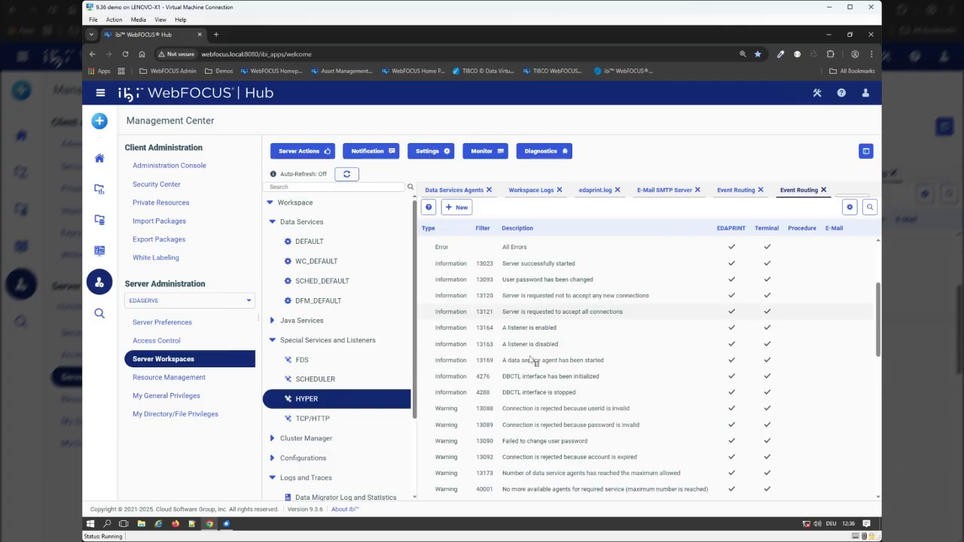
- Start a new event routing of type Error with the filter "60001 - Listener, special service or agent crashed" and activate its To recipient field
left_click(457, 207)
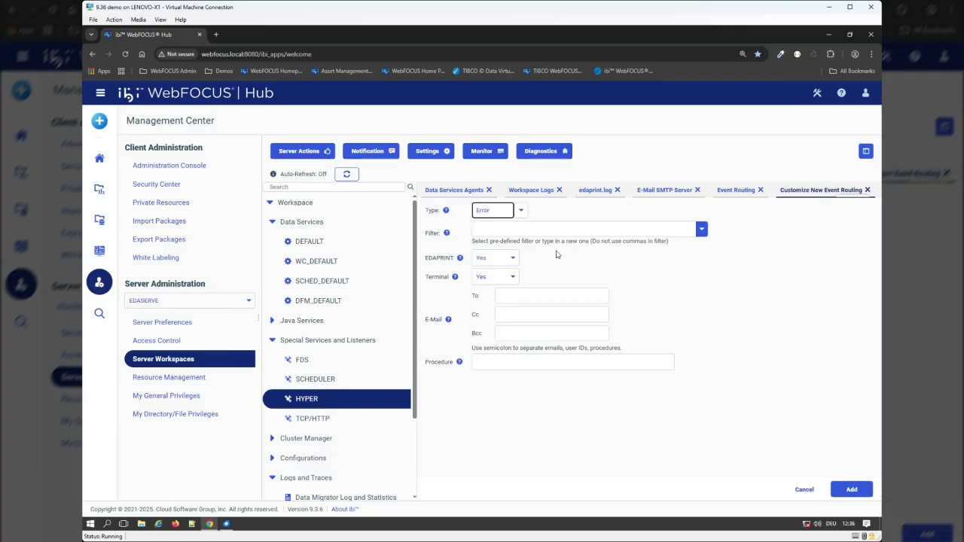
left_click(523, 210)
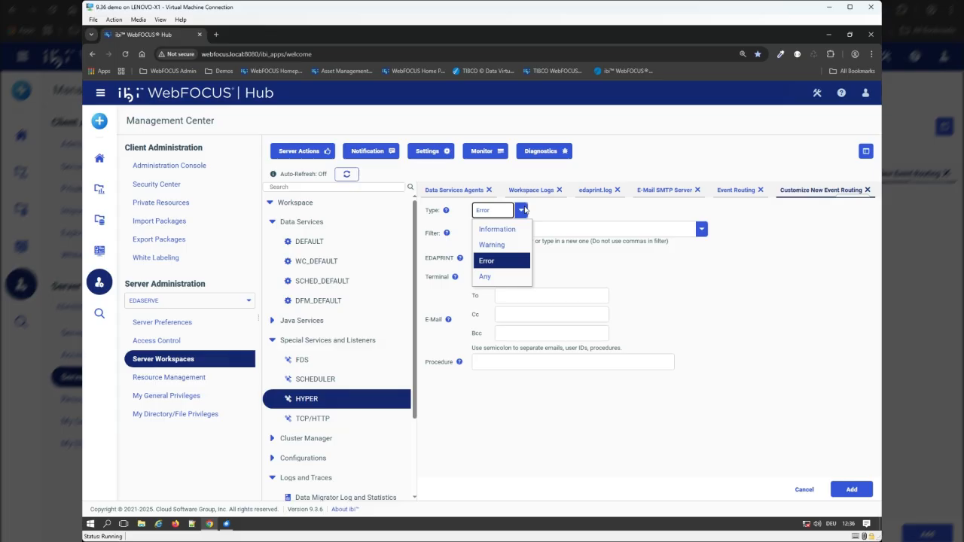
left_click(500, 261)
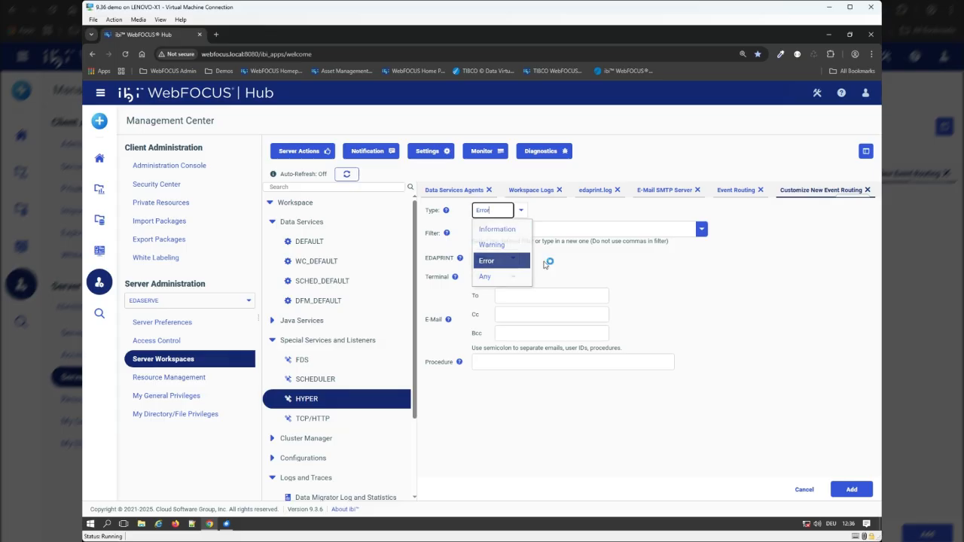
left_click(702, 230)
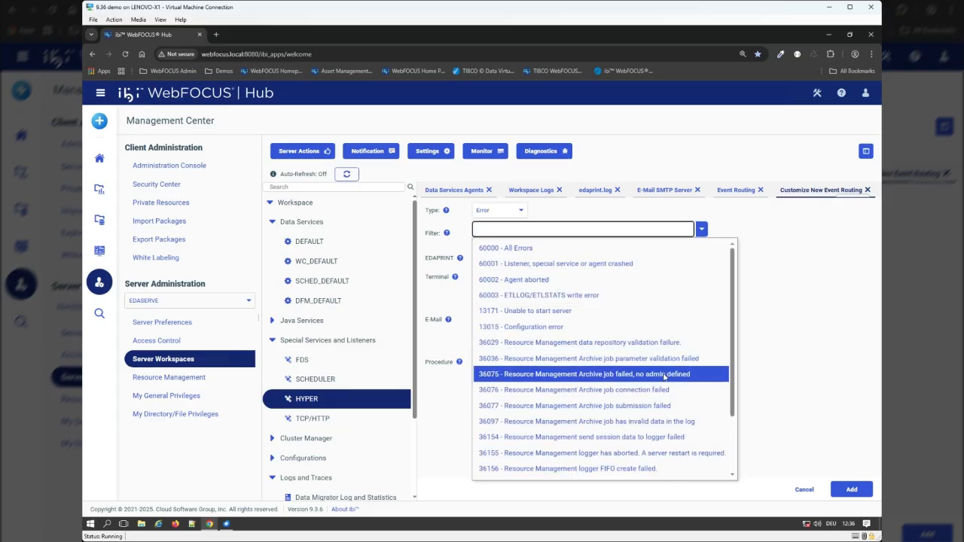
scroll(666, 374, "down", 1)
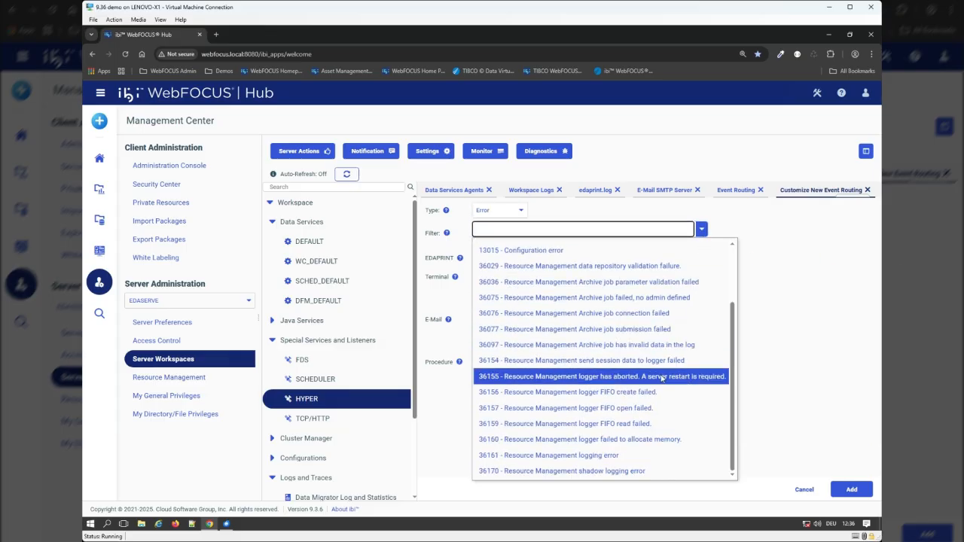
scroll(661, 377, "up", 1)
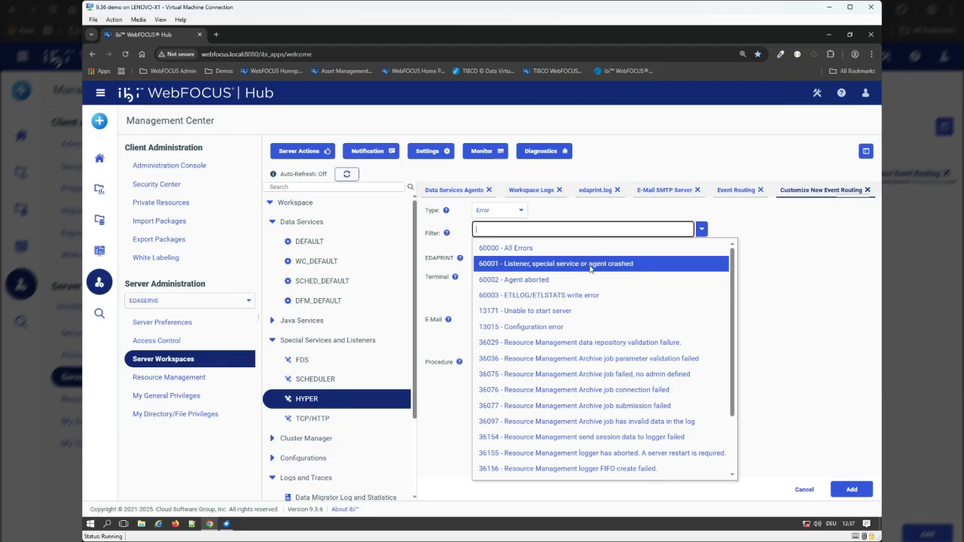
left_click(625, 264)
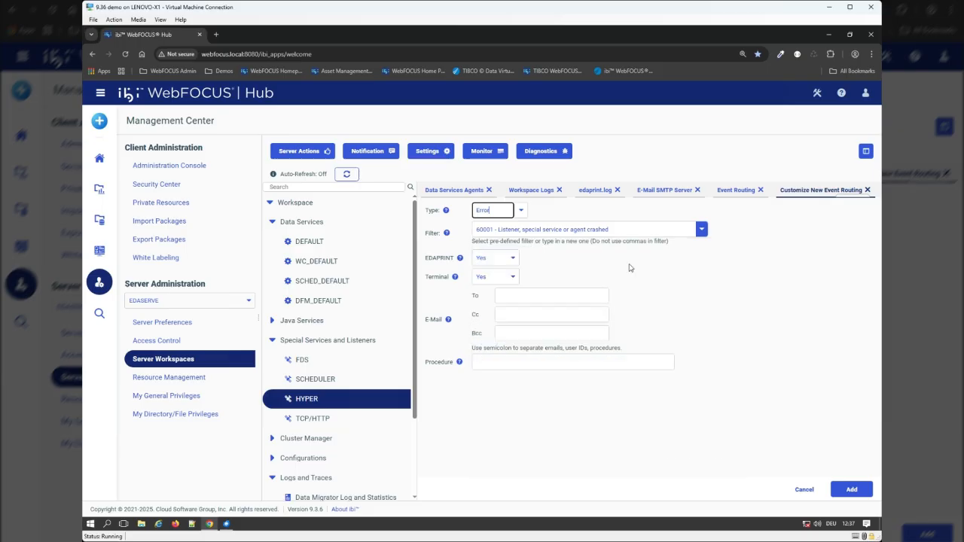
left_click(540, 295)
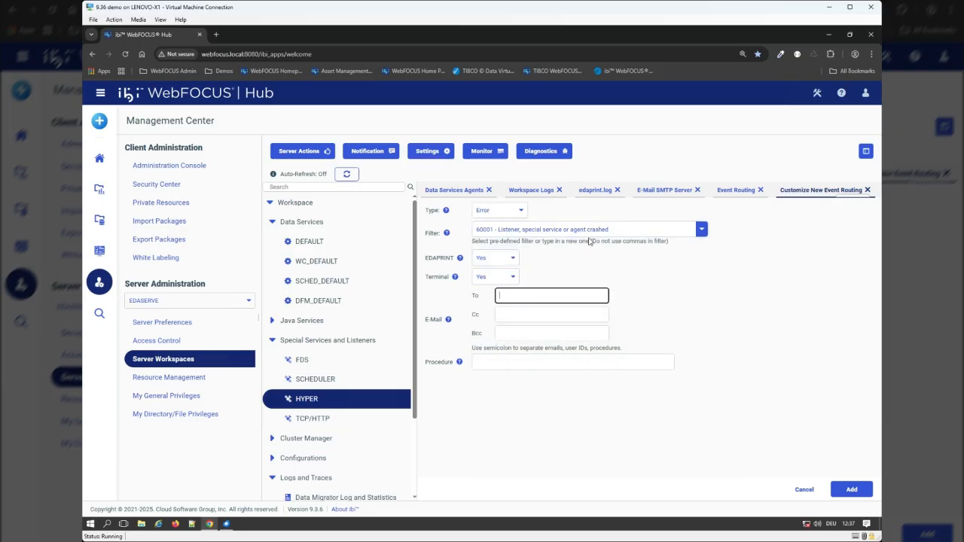